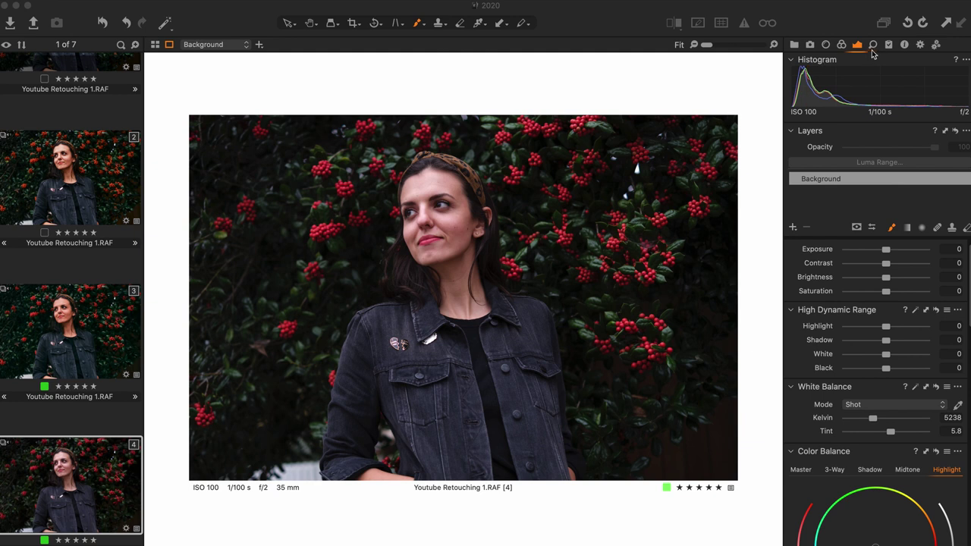
# Apply the User Styles > BEYOND FILM > FILM > K200 - II style to the portrait.
pyautogui.click(888, 44)
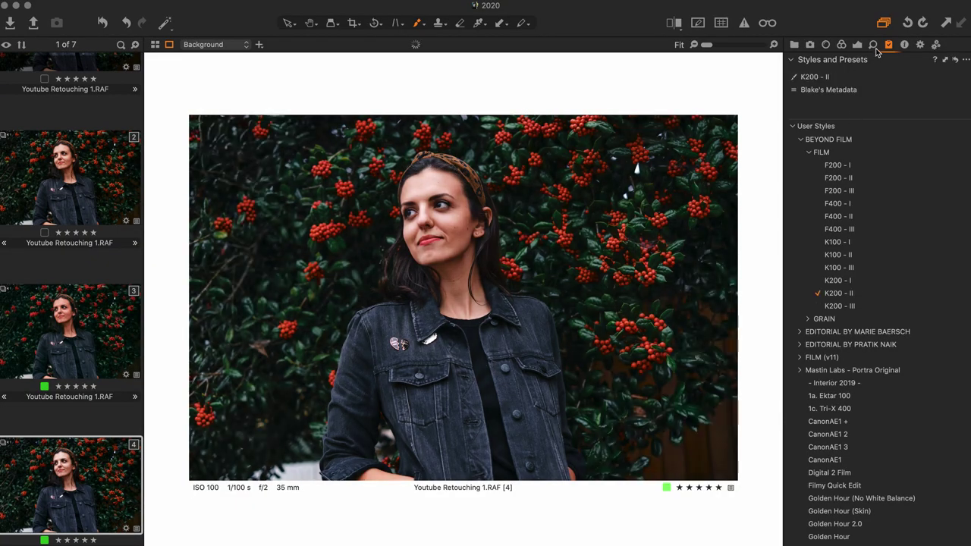
pyautogui.click(858, 45)
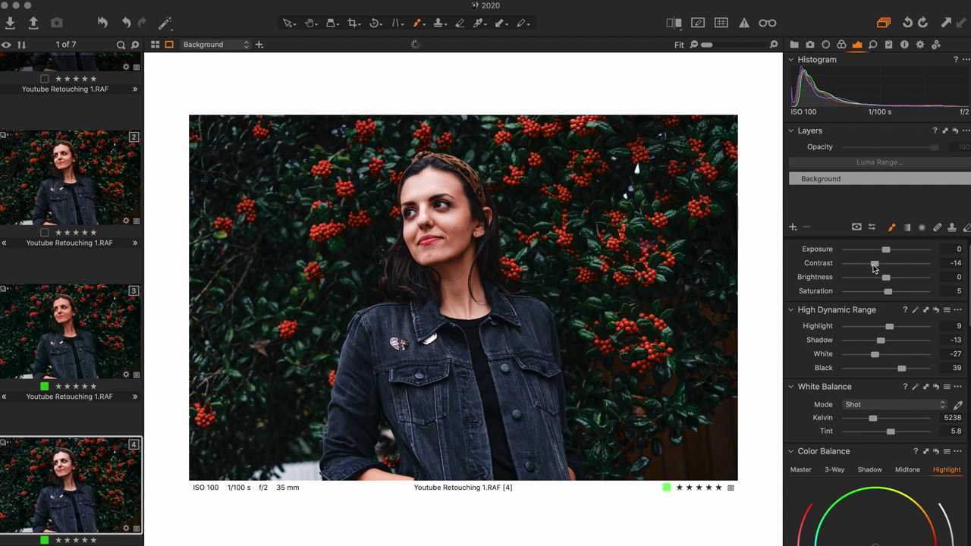
# Lower the HDR Highlight from 9 to -9, then scroll down to the Color Editor's Skin Tone settings.
pyautogui.scroll(-2, 883, 281)
pyautogui.moveTo(891, 297); pyautogui.dragTo(883, 300)
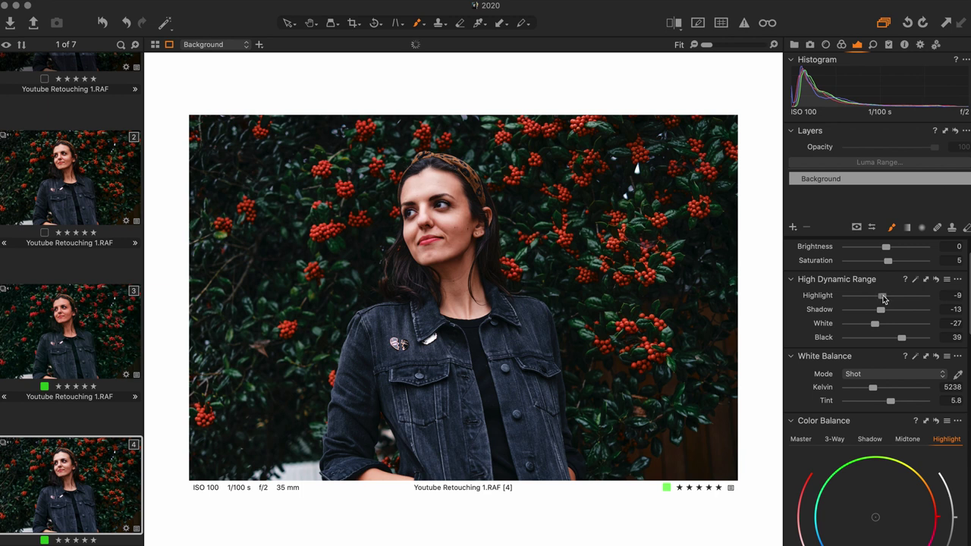
pyautogui.scroll(-10, 882, 299)
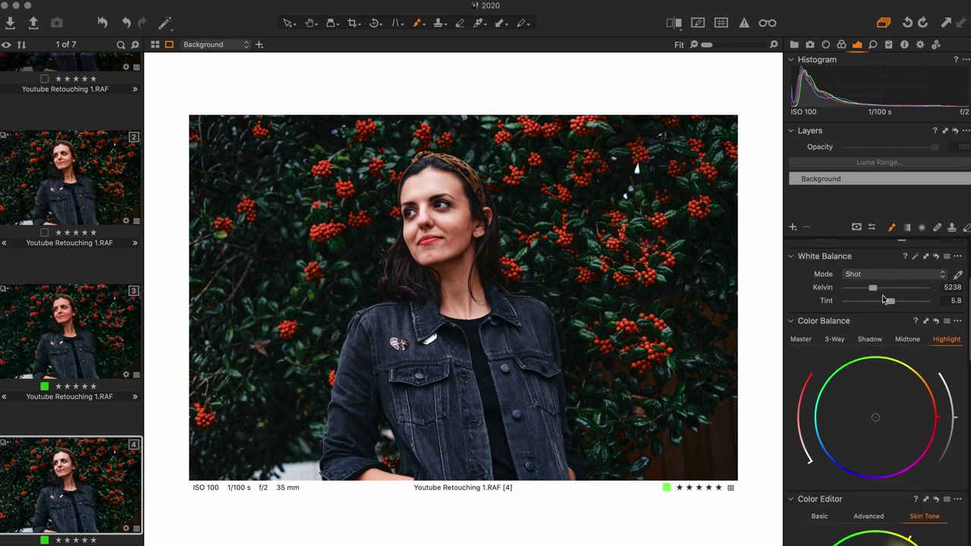
pyautogui.scroll(-3, 902, 326)
pyautogui.scroll(-3, 922, 355)
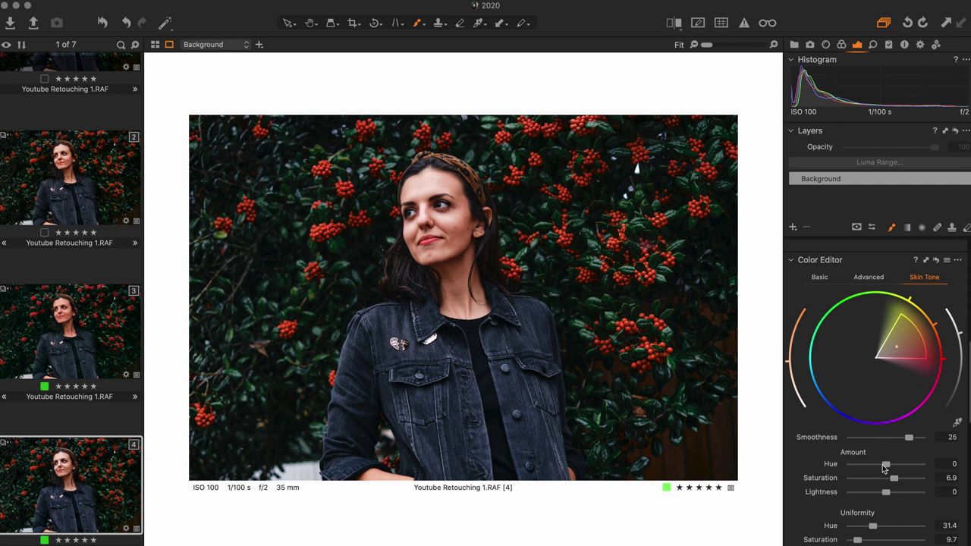
# Reset the style's skin tone saturation amount and hue and saturation uniformity to zero.
pyautogui.doubleClick(894, 479)
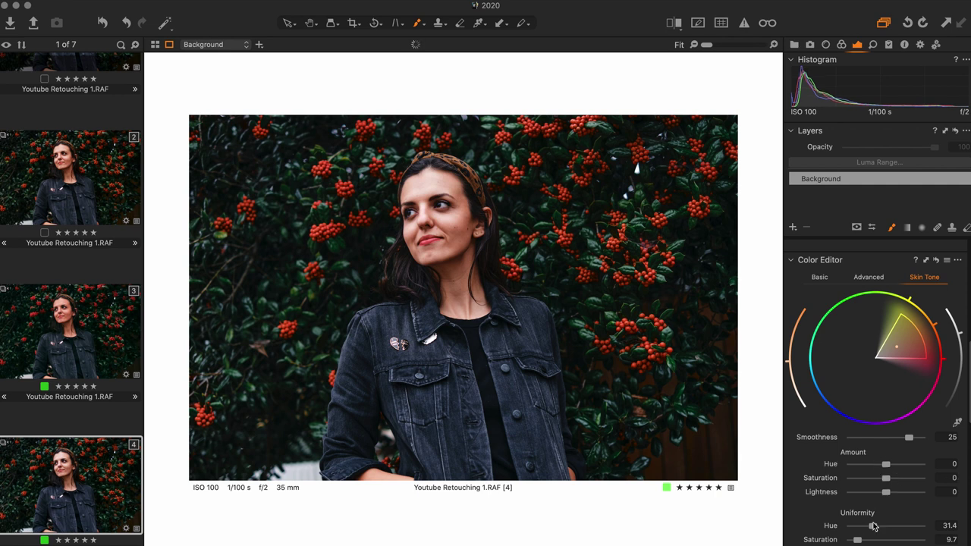
pyautogui.doubleClick(873, 526)
pyautogui.doubleClick(857, 539)
# Add a new adjustment layer named 'Skin Tones'.
pyautogui.press('super+l')
pyautogui.doubleClick(826, 179)
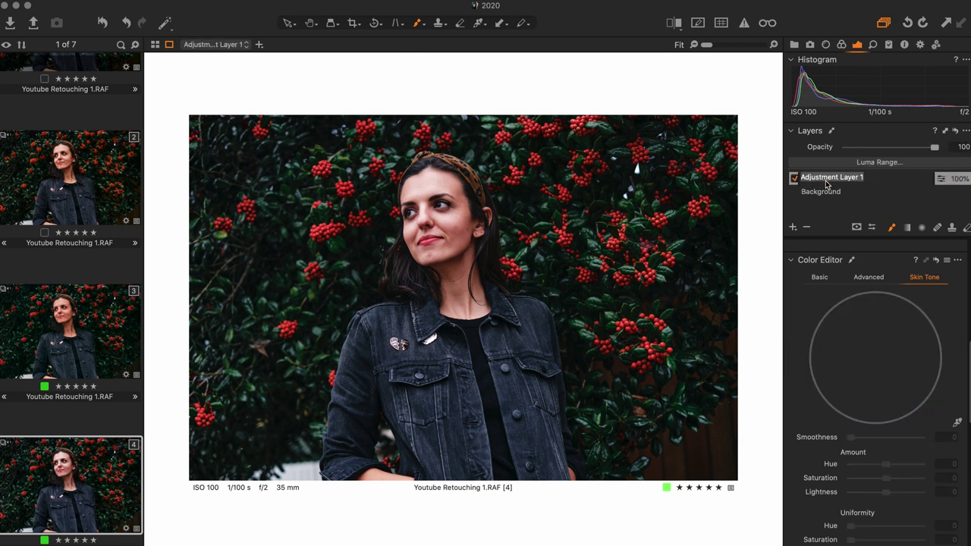
pyautogui.write('Skin')
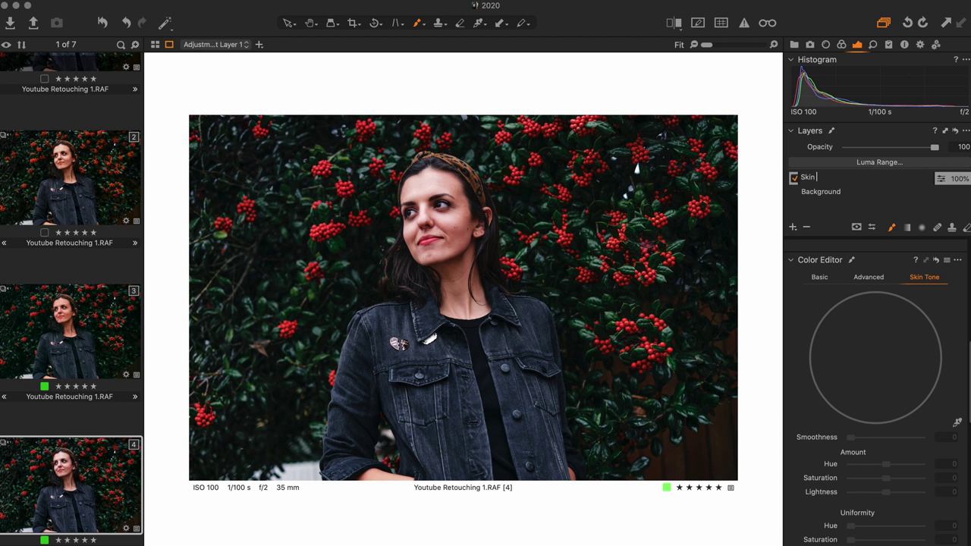
pyautogui.write(' Tones')
pyautogui.press('Return')
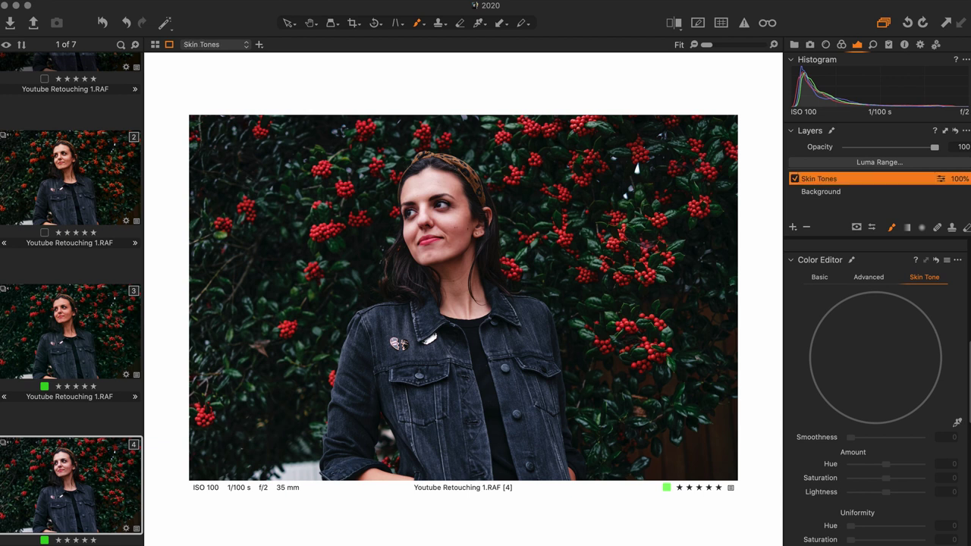
# Sample the face's skin tone and set uniformity hue 36.2, saturation 31.4, lightness 19.1, amount lightness -7.3.
pyautogui.click(957, 424)
pyautogui.click(451, 216)
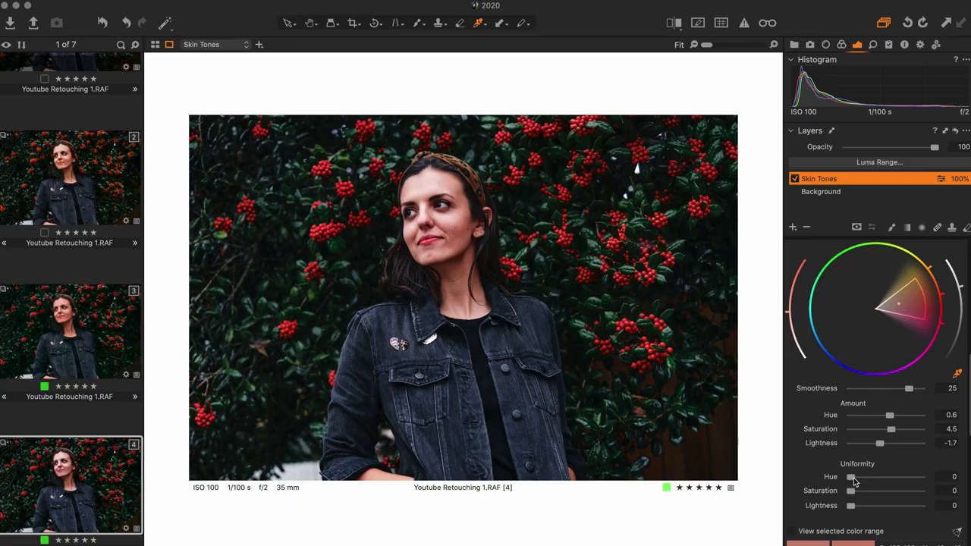
pyautogui.moveTo(861, 479)
pyautogui.mouseDown()
pyautogui.moveTo(935, 491)
pyautogui.moveTo(919, 479)
pyautogui.moveTo(876, 479)
pyautogui.mouseUp()
pyautogui.moveTo(876, 443); pyautogui.dragTo(877, 445)
pyautogui.moveTo(850, 493)
pyautogui.mouseDown()
pyautogui.moveTo(876, 496)
pyautogui.moveTo(863, 507)
pyautogui.mouseUp()
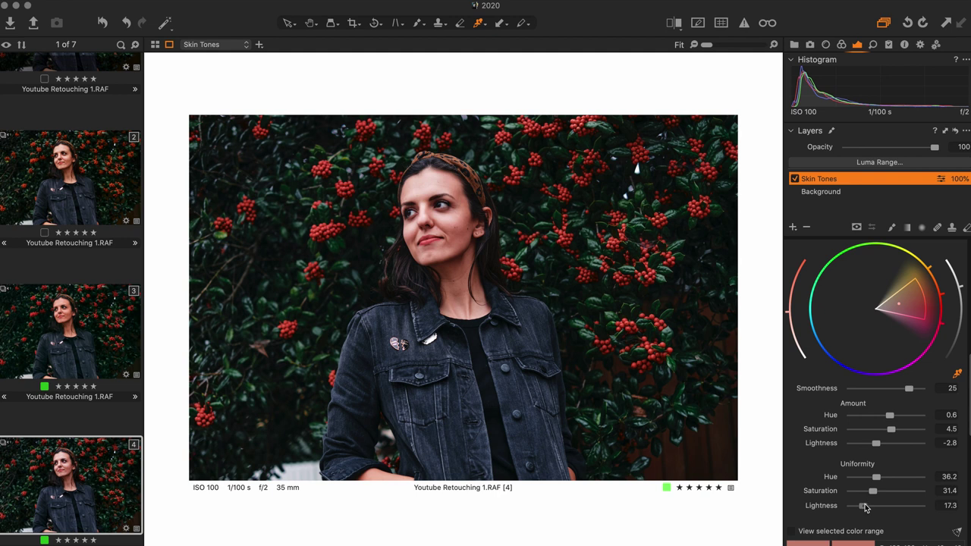
pyautogui.moveTo(865, 506); pyautogui.dragTo(866, 507)
pyautogui.moveTo(878, 446)
pyautogui.mouseDown()
pyautogui.moveTo(852, 441)
pyautogui.moveTo(866, 447)
pyautogui.mouseUp()
pyautogui.scroll(10, 862, 361)
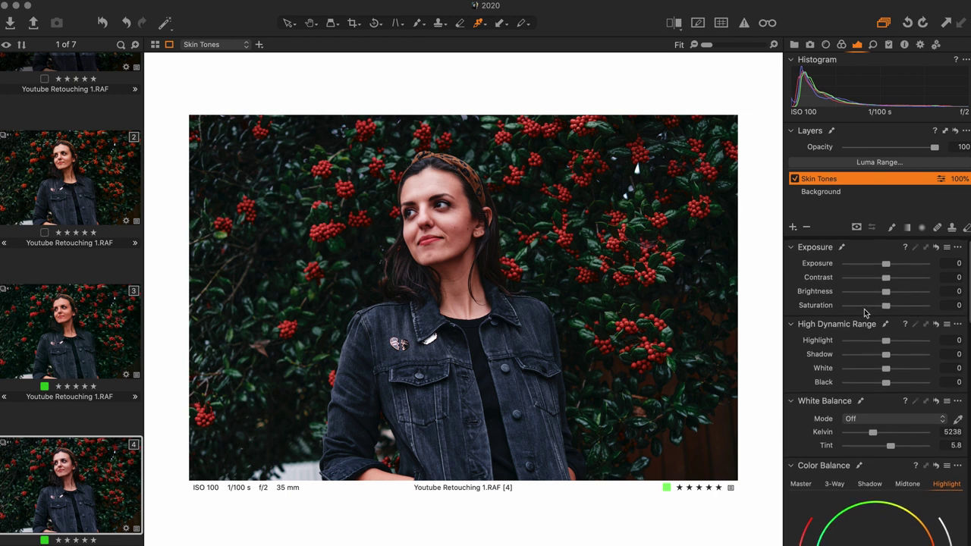
# Set the layer's HDR Highlight to -28 and paint its mask over the face, neck and both hands.
pyautogui.moveTo(883, 344); pyautogui.dragTo(873, 342)
pyautogui.press('m')
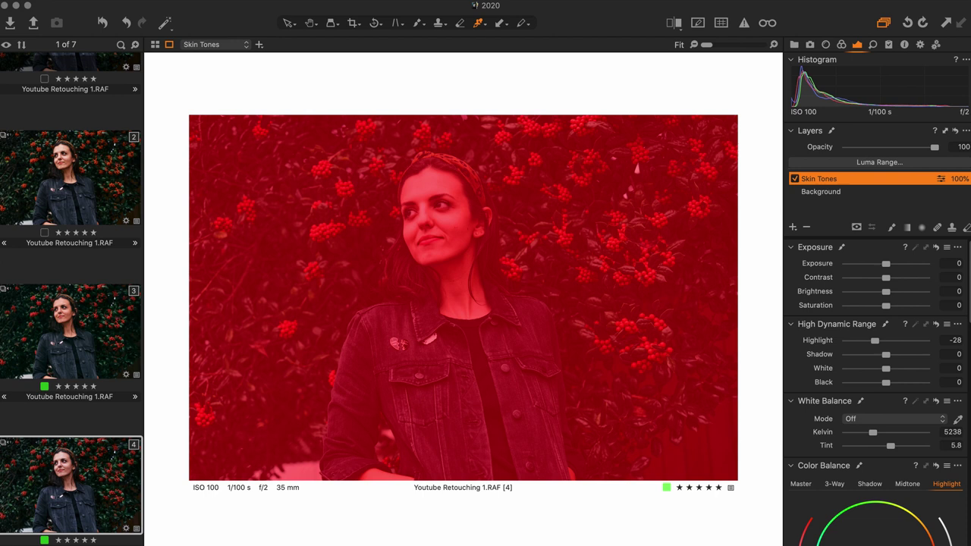
pyautogui.click(417, 23)
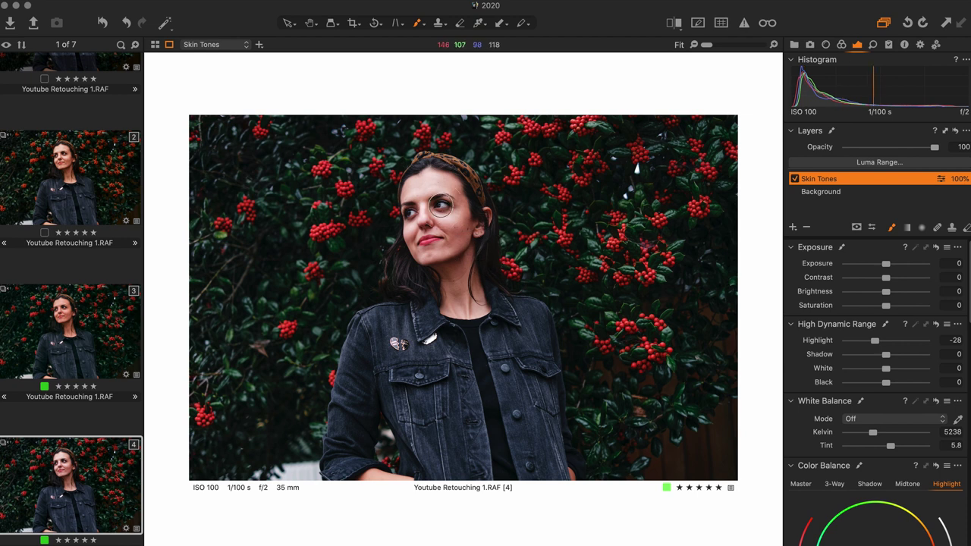
pyautogui.moveTo(417, 201); pyautogui.dragTo(414, 190)
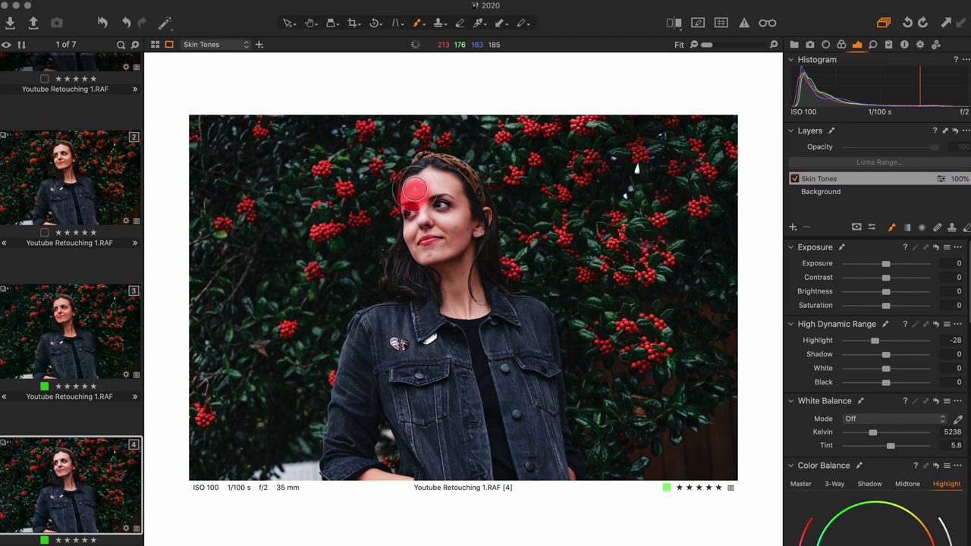
pyautogui.moveTo(414, 190)
pyautogui.mouseDown()
pyautogui.moveTo(432, 175)
pyautogui.moveTo(452, 186)
pyautogui.moveTo(482, 306)
pyautogui.moveTo(446, 299)
pyautogui.moveTo(438, 258)
pyautogui.moveTo(455, 288)
pyautogui.moveTo(420, 244)
pyautogui.moveTo(419, 204)
pyautogui.moveTo(417, 234)
pyautogui.moveTo(419, 215)
pyautogui.moveTo(438, 205)
pyautogui.moveTo(430, 183)
pyautogui.moveTo(417, 183)
pyautogui.moveTo(442, 237)
pyautogui.moveTo(480, 226)
pyautogui.moveTo(480, 216)
pyautogui.moveTo(456, 242)
pyautogui.moveTo(445, 298)
pyautogui.moveTo(477, 306)
pyautogui.moveTo(463, 337)
pyautogui.mouseUp()
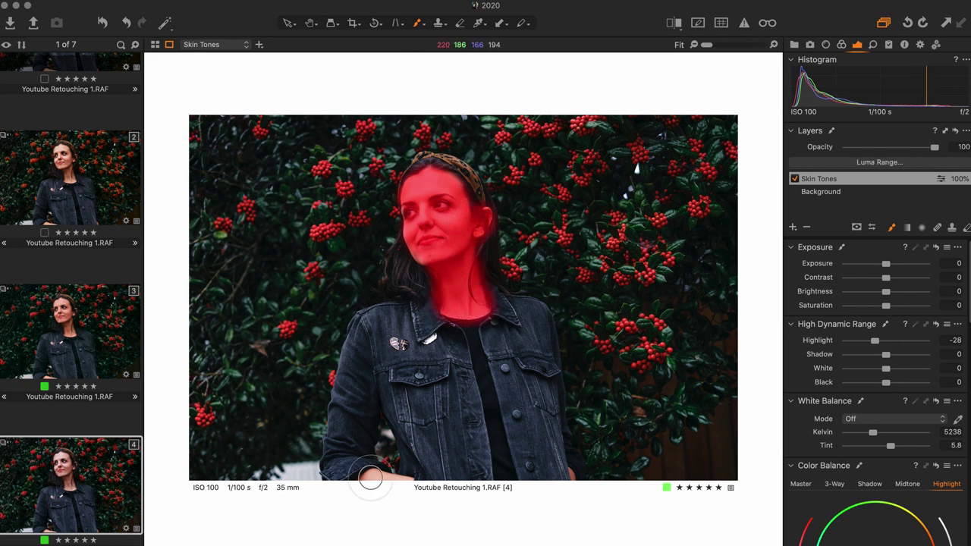
pyautogui.moveTo(370, 477)
pyautogui.mouseDown()
pyautogui.moveTo(399, 485)
pyautogui.moveTo(372, 479)
pyautogui.mouseUp()
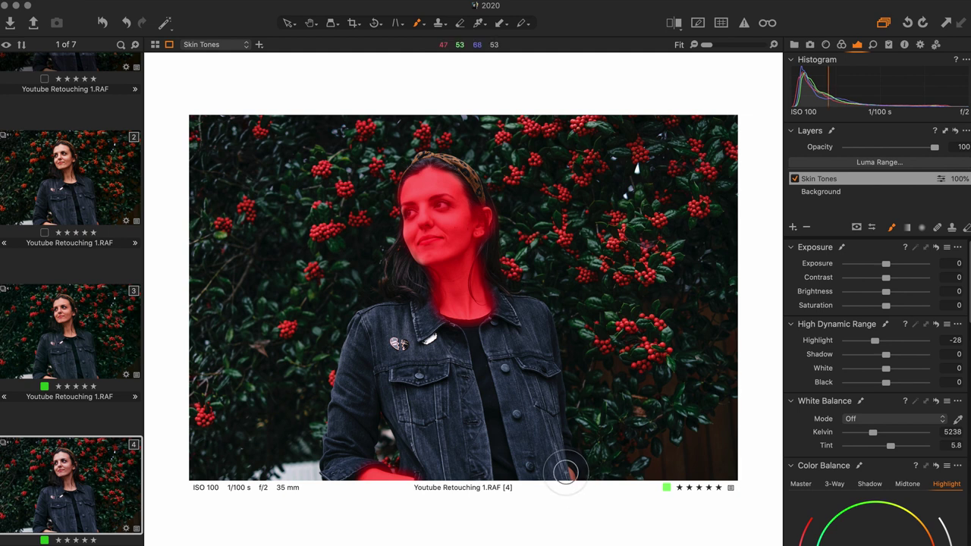
pyautogui.click(565, 472)
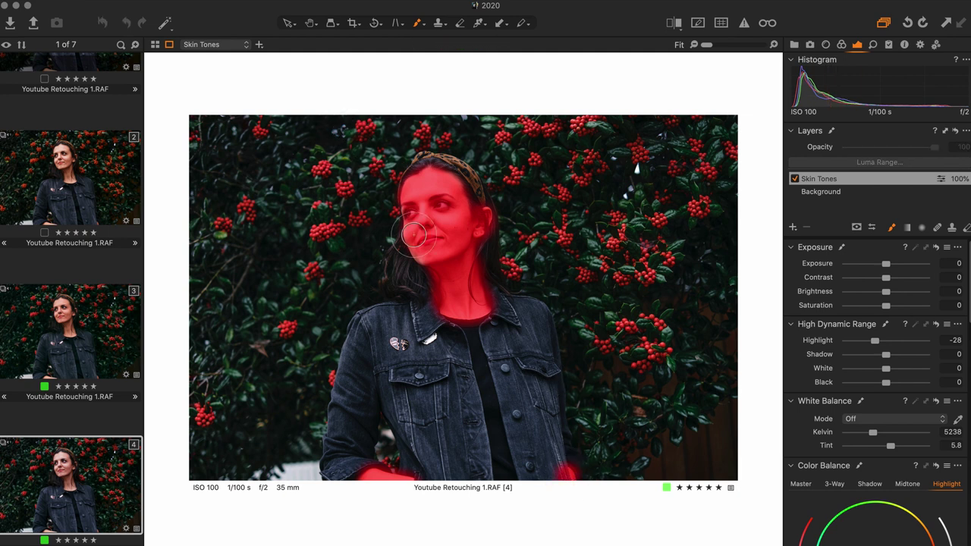
pyautogui.moveTo(418, 242); pyautogui.dragTo(436, 207)
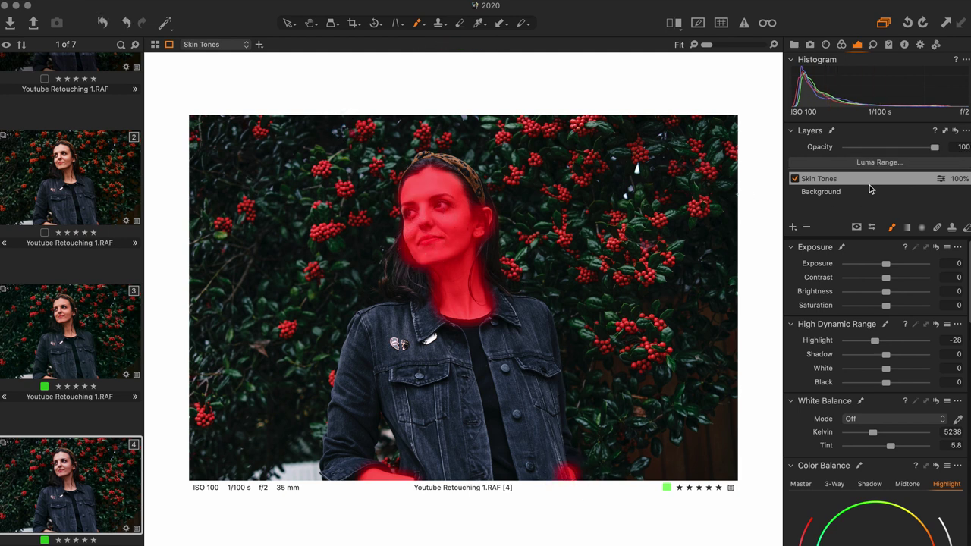
# Hide the mask overlay and toggle the Skin Tones layer off and on to compare.
pyautogui.press('m')
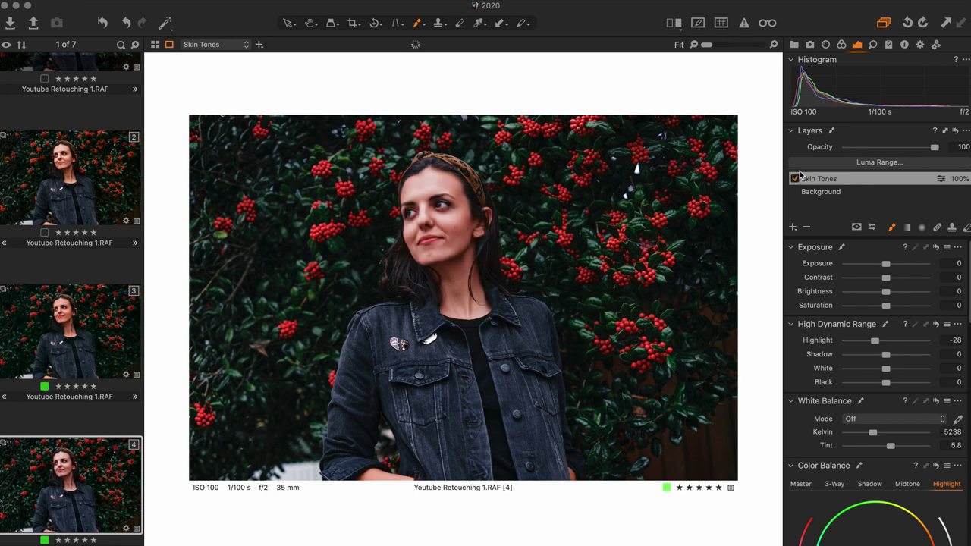
pyautogui.click(793, 179)
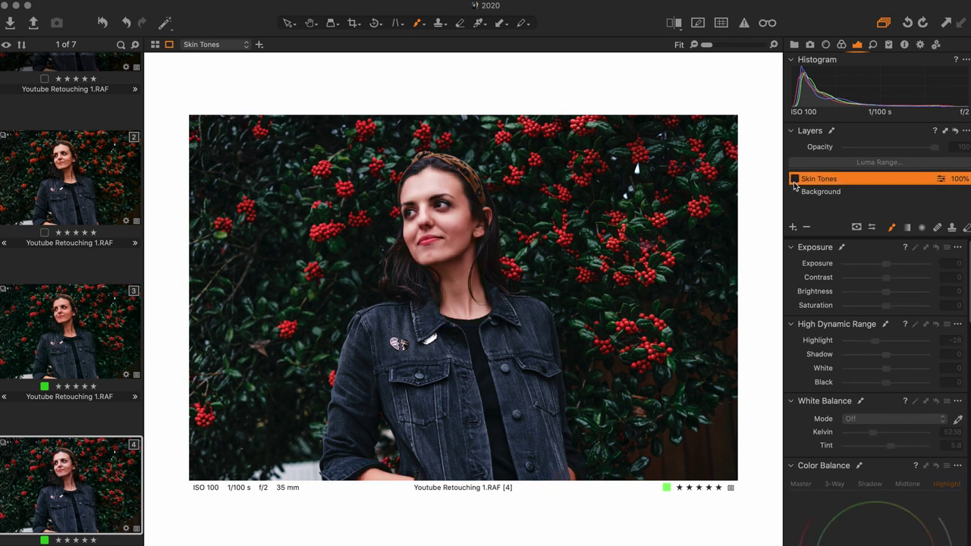
pyautogui.click(794, 180)
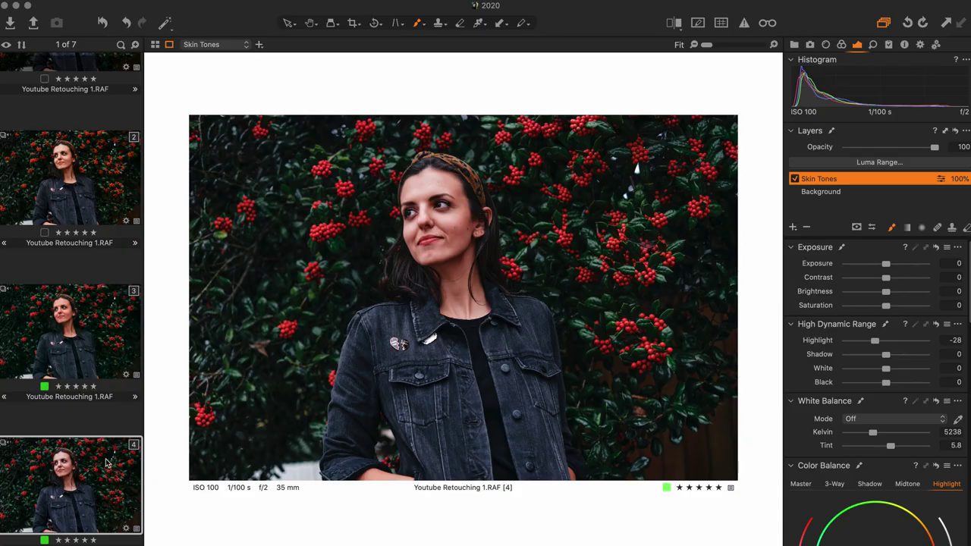
# Send the fourth thumbnail to Adobe Photoshop 2021 via Edit With.
pyautogui.rightClick(106, 462)
pyautogui.moveTo(130, 289)
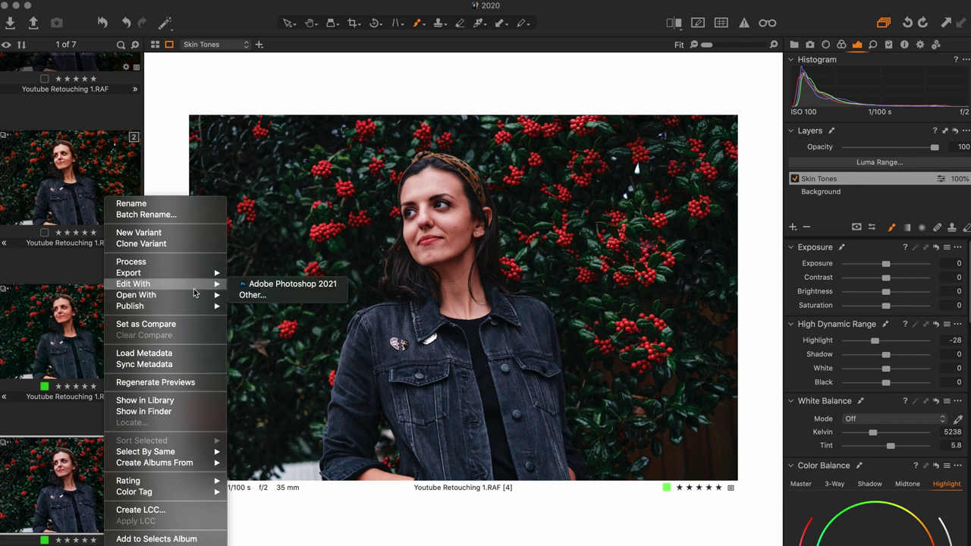
pyautogui.click(266, 283)
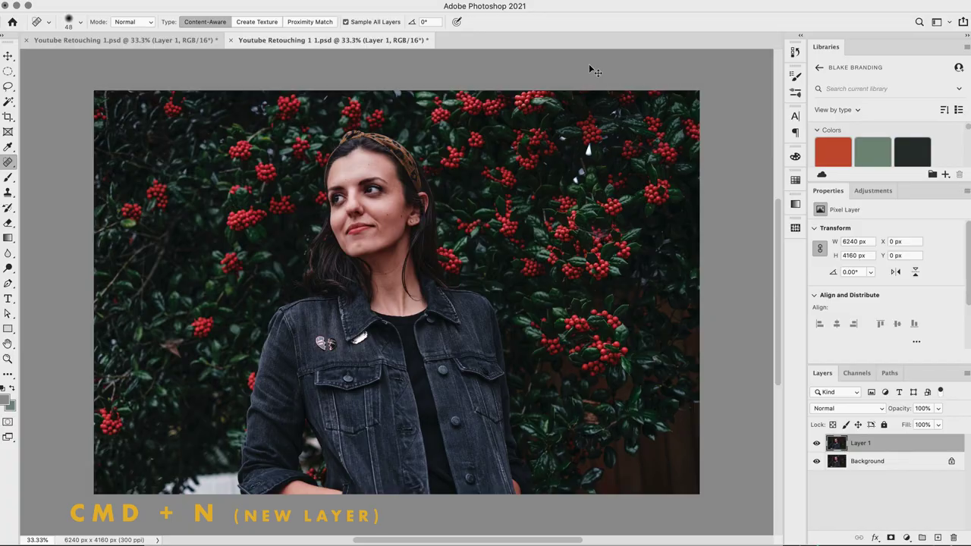
# Create a new layer named 'Adjustments' and set the Brush size to 131.
pyautogui.press('super+shift+n')
pyautogui.write('Ad')
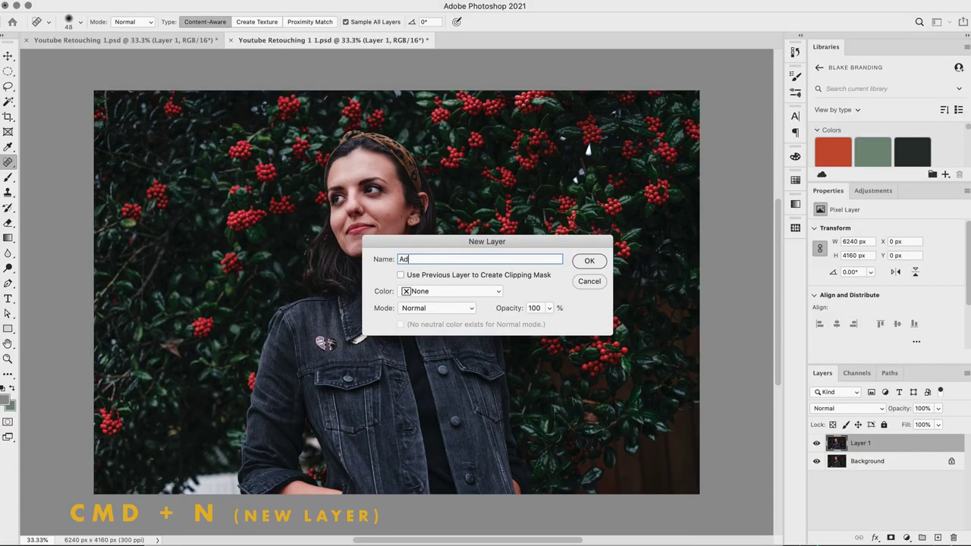
pyautogui.write('justments')
pyautogui.press('Return')
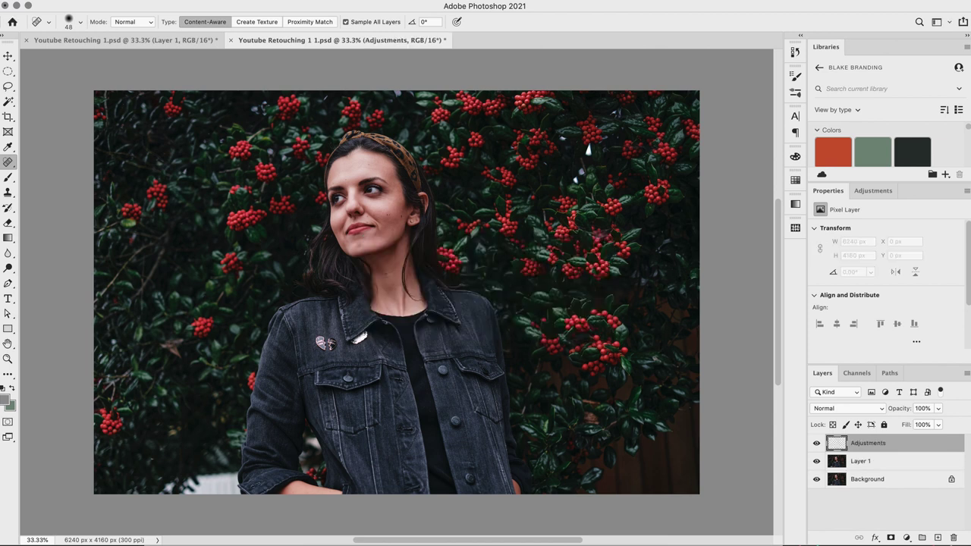
pyautogui.press('b')
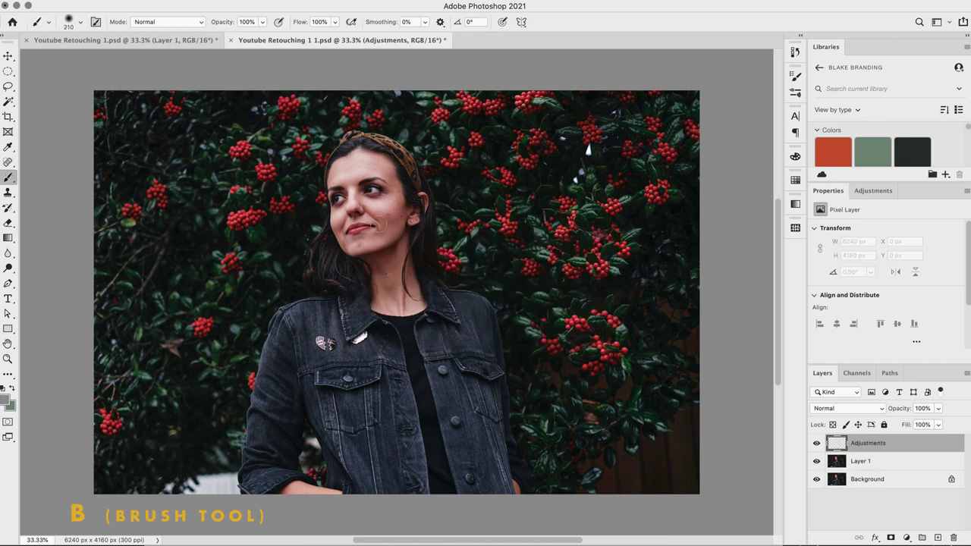
pyautogui.moveTo(364, 241); pyautogui.dragTo(356, 244)
# Paint grey strokes over the berries, the lower left, the jacket and the left foliage.
pyautogui.moveTo(583, 158)
pyautogui.mouseDown()
pyautogui.moveTo(581, 148)
pyautogui.moveTo(570, 163)
pyautogui.moveTo(582, 144)
pyautogui.mouseUp()
pyautogui.moveTo(258, 451)
pyautogui.mouseDown()
pyautogui.moveTo(169, 455)
pyautogui.moveTo(160, 508)
pyautogui.moveTo(238, 502)
pyautogui.moveTo(238, 450)
pyautogui.moveTo(209, 441)
pyautogui.mouseUp()
pyautogui.moveTo(306, 424)
pyautogui.mouseDown()
pyautogui.moveTo(319, 479)
pyautogui.moveTo(304, 418)
pyautogui.mouseUp()
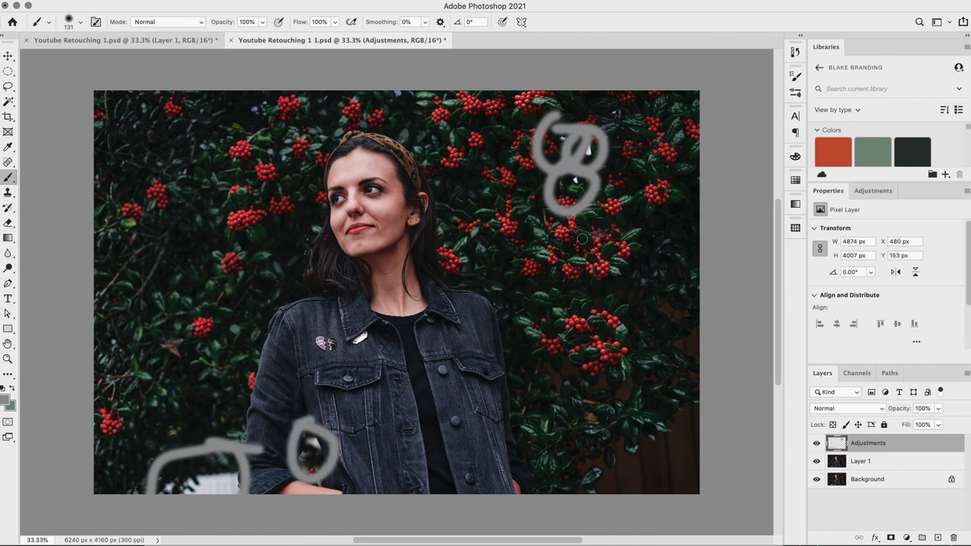
pyautogui.moveTo(178, 260); pyautogui.dragTo(144, 260)
pyautogui.moveTo(159, 237); pyautogui.dragTo(159, 298)
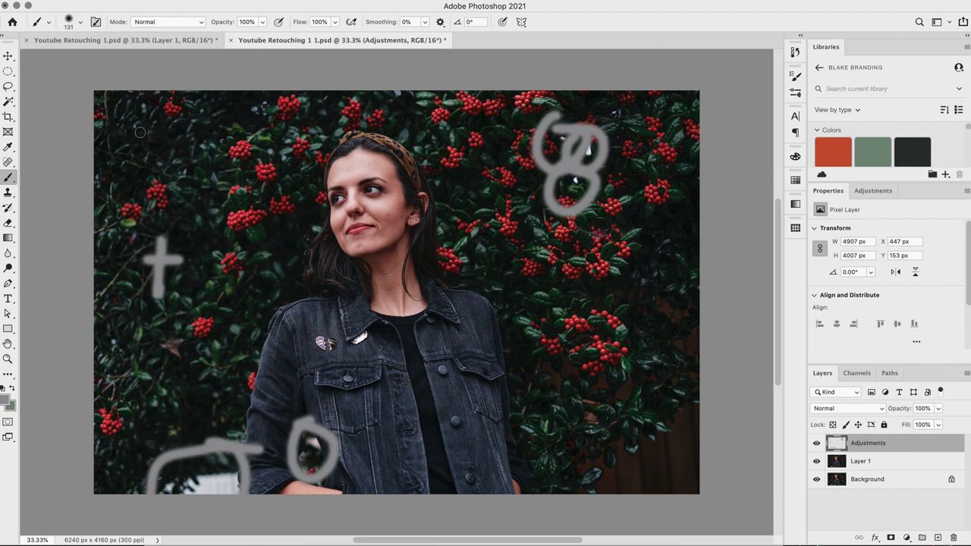
# Paint a grey circled cross at upper left and an arc with a downward arrow at lower right.
pyautogui.moveTo(139, 132)
pyautogui.mouseDown()
pyautogui.moveTo(179, 152)
pyautogui.moveTo(176, 130)
pyautogui.mouseUp()
pyautogui.moveTo(115, 145); pyautogui.dragTo(162, 144)
pyautogui.moveTo(140, 118); pyautogui.dragTo(141, 187)
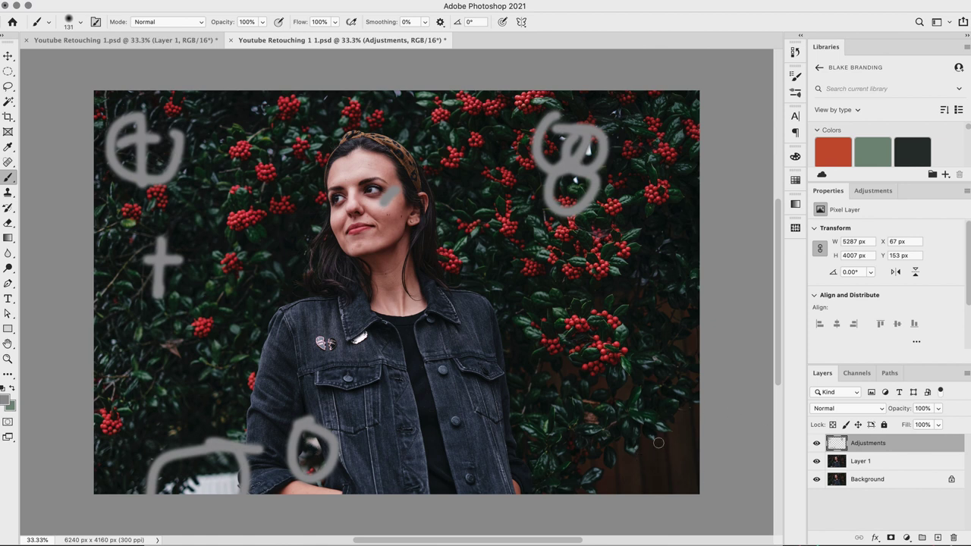
pyautogui.moveTo(693, 406)
pyautogui.mouseDown()
pyautogui.moveTo(627, 441)
pyautogui.moveTo(584, 493)
pyautogui.mouseUp()
pyautogui.moveTo(652, 440)
pyautogui.mouseDown()
pyautogui.moveTo(657, 467)
pyautogui.moveTo(670, 457)
pyautogui.moveTo(652, 476)
pyautogui.mouseUp()
pyautogui.moveTo(652, 476); pyautogui.dragTo(635, 457)
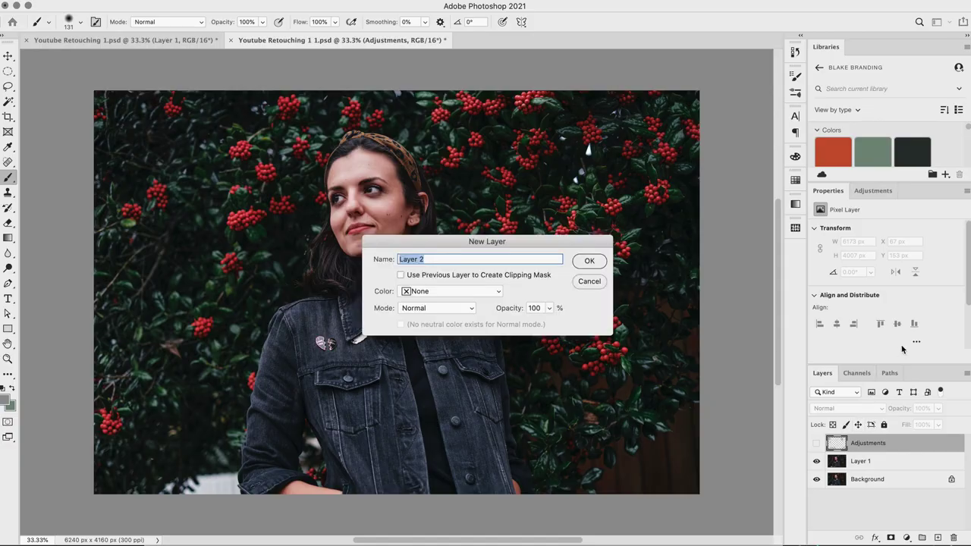
# Create the Heal layer and choose an enlarged Spot Healing Brush.
pyautogui.press('Return')
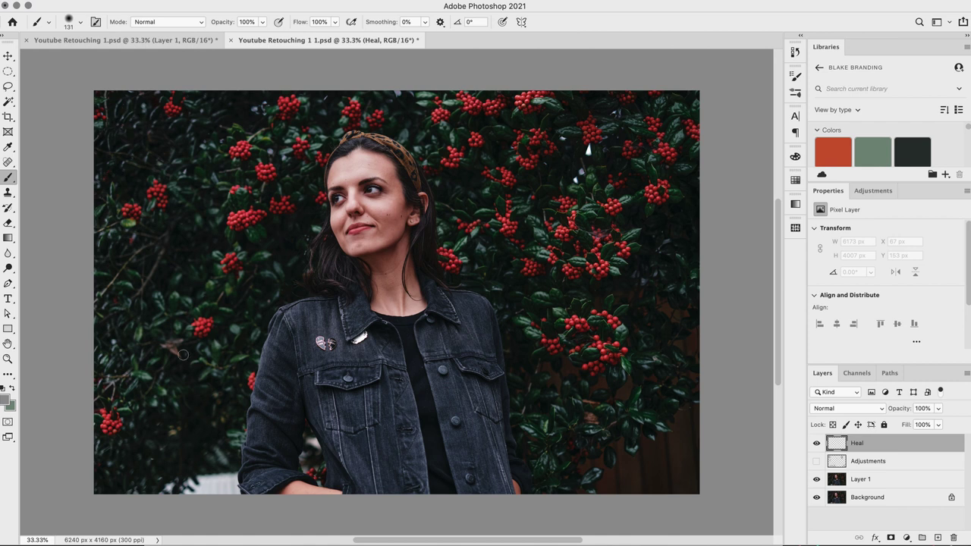
pyautogui.press('j')
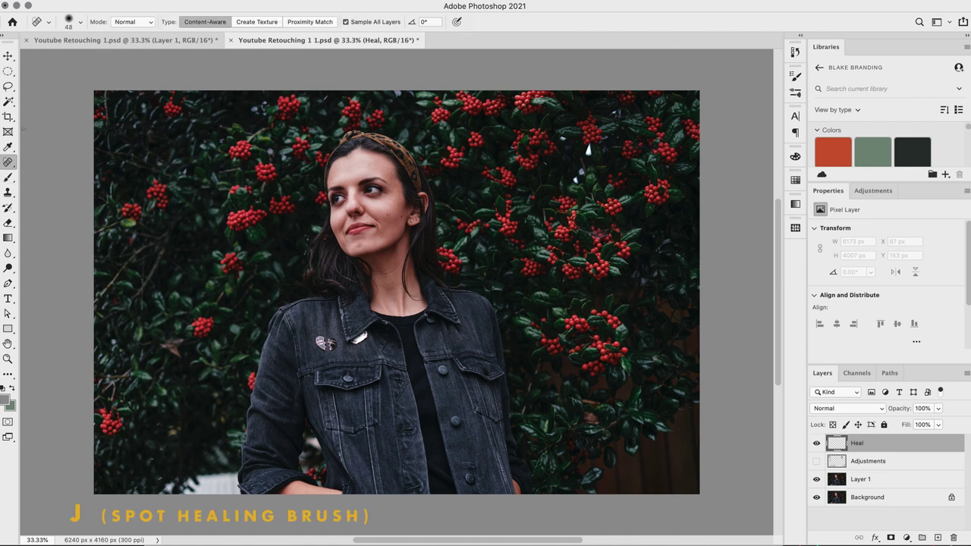
pyautogui.rightClick(10, 168)
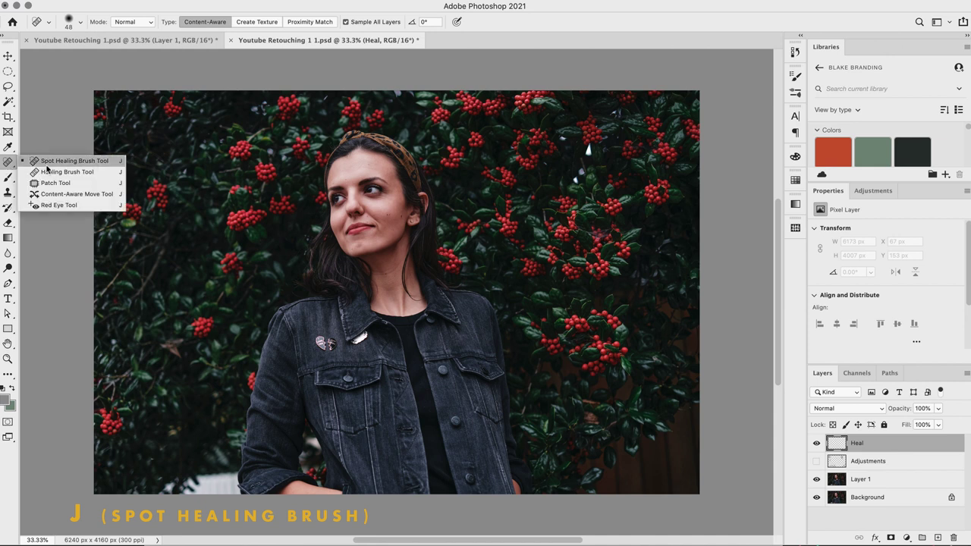
pyautogui.click(42, 164)
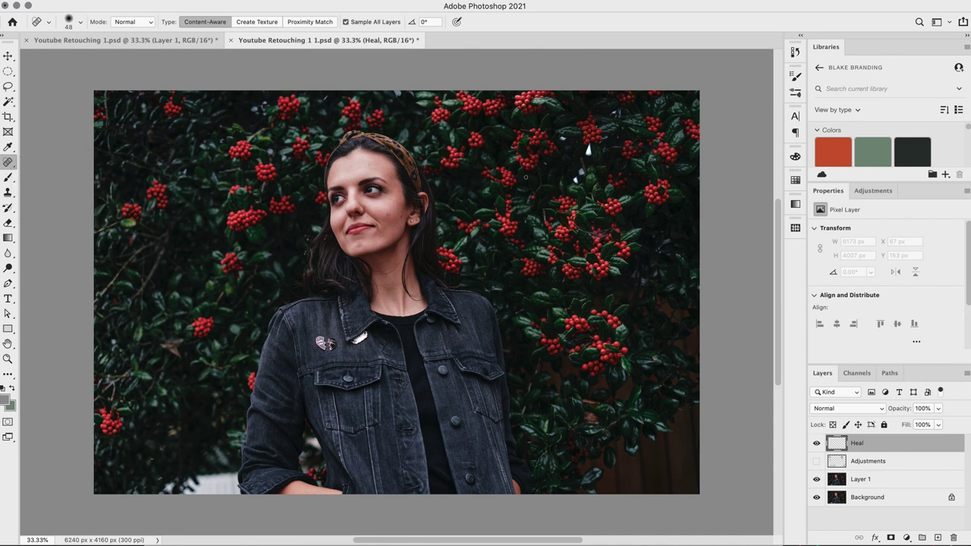
pyautogui.moveTo(525, 177)
pyautogui.mouseDown()
pyautogui.moveTo(551, 182)
pyautogui.moveTo(530, 180)
pyautogui.moveTo(533, 171)
pyautogui.mouseUp()
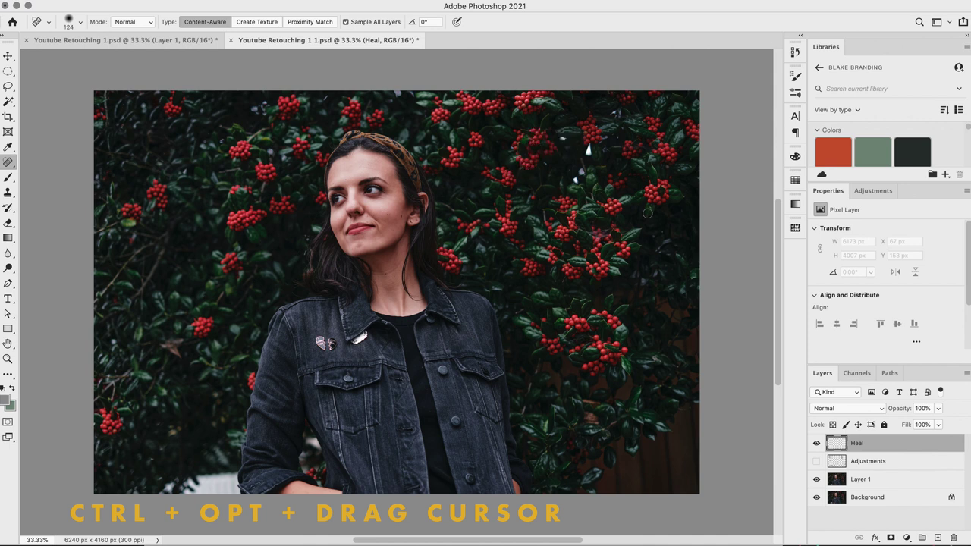
# Zoom into the photo and shrink the healing brush to 99.
pyautogui.press('z')
pyautogui.moveTo(599, 161); pyautogui.dragTo(631, 166)
pyautogui.scroll(3, 568, 212)
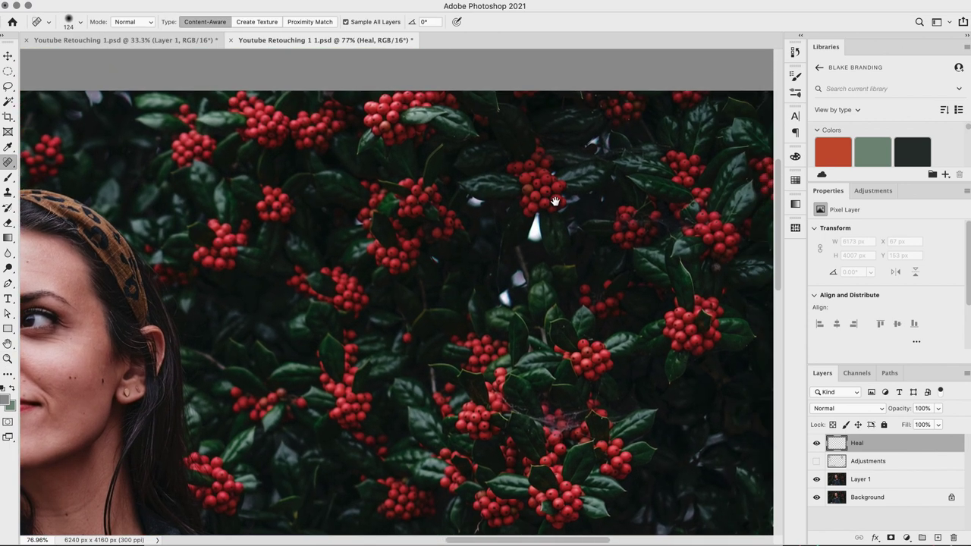
pyautogui.moveTo(522, 237)
pyautogui.mouseDown()
pyautogui.moveTo(457, 255)
pyautogui.moveTo(447, 232)
pyautogui.moveTo(499, 317)
pyautogui.moveTo(490, 325)
pyautogui.moveTo(489, 311)
pyautogui.moveTo(486, 331)
pyautogui.moveTo(462, 267)
pyautogui.moveTo(530, 286)
pyautogui.mouseUp()
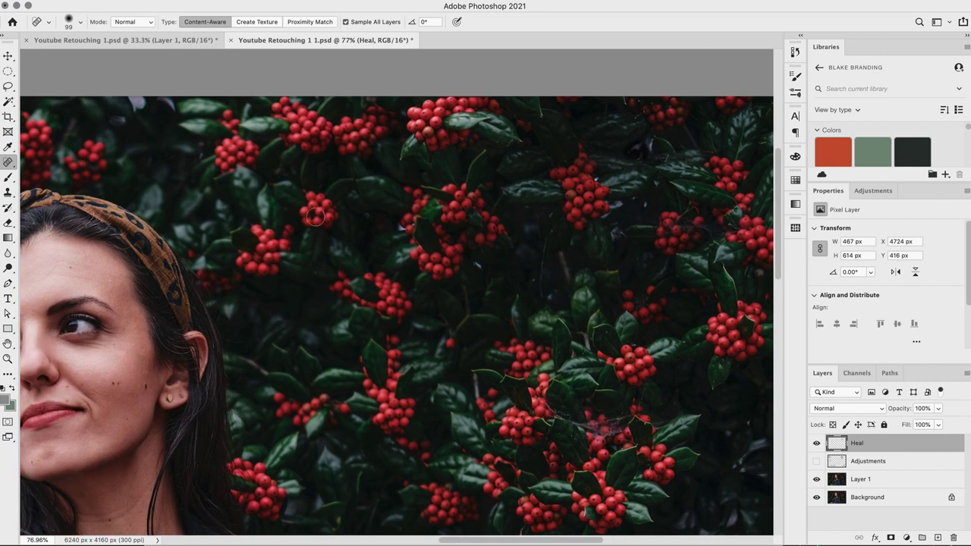
pyautogui.moveTo(379, 201); pyautogui.dragTo(537, 253)
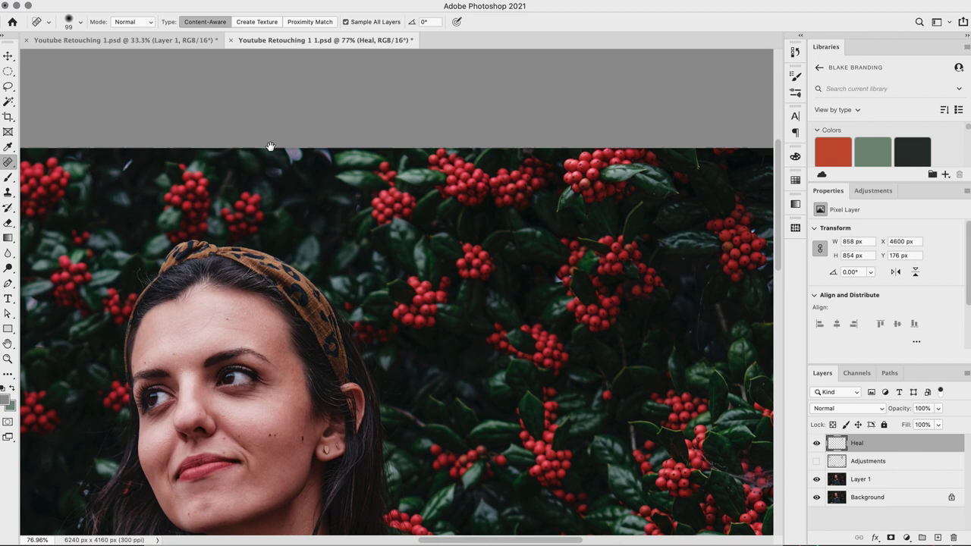
pyautogui.moveTo(195, 198)
pyautogui.mouseDown()
pyautogui.moveTo(262, 213)
pyautogui.moveTo(254, 196)
pyautogui.mouseUp()
pyautogui.moveTo(301, 323)
pyautogui.mouseDown()
pyautogui.moveTo(369, 217)
pyautogui.moveTo(336, 223)
pyautogui.moveTo(319, 260)
pyautogui.moveTo(320, 295)
pyautogui.mouseUp()
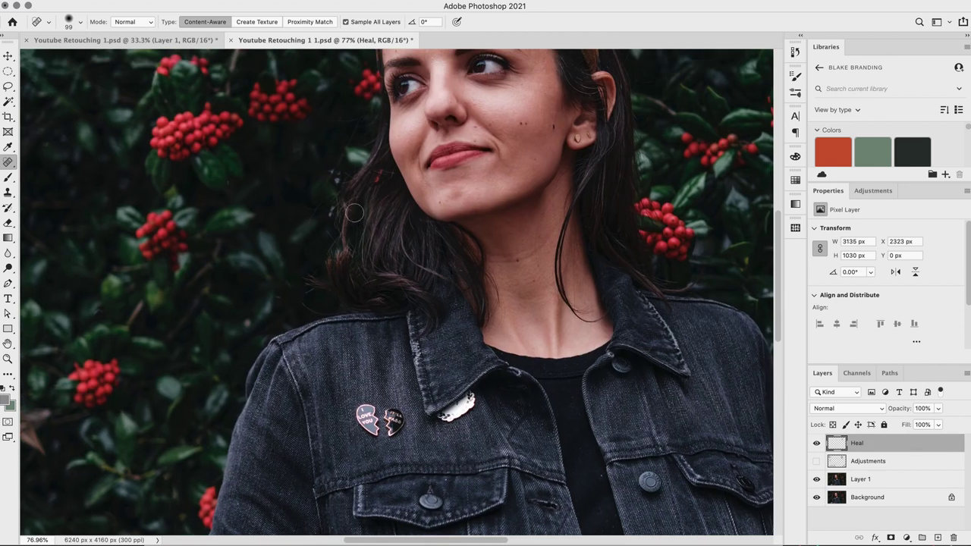
pyautogui.moveTo(318, 178)
pyautogui.mouseDown()
pyautogui.moveTo(345, 178)
pyautogui.moveTo(304, 176)
pyautogui.moveTo(305, 160)
pyautogui.mouseUp()
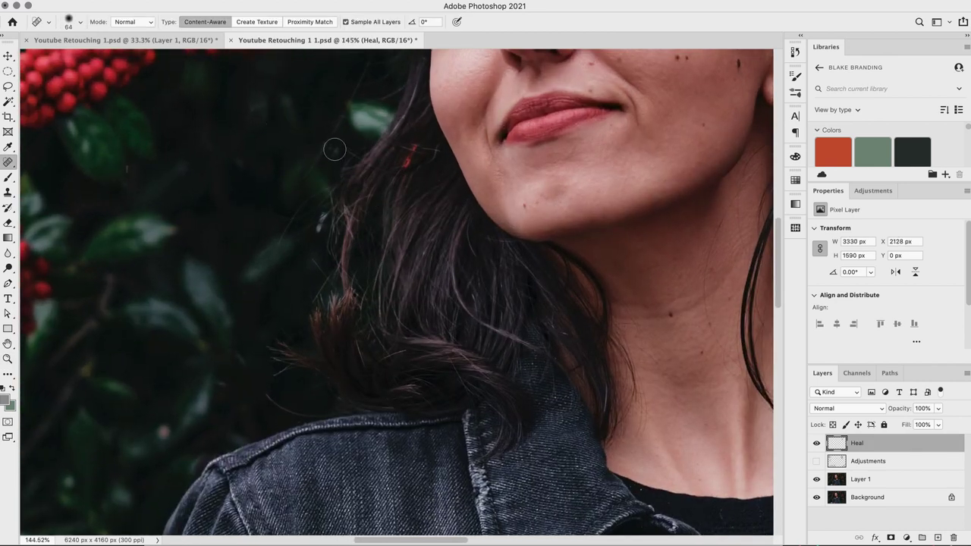
pyautogui.scroll(-10, 379, 223)
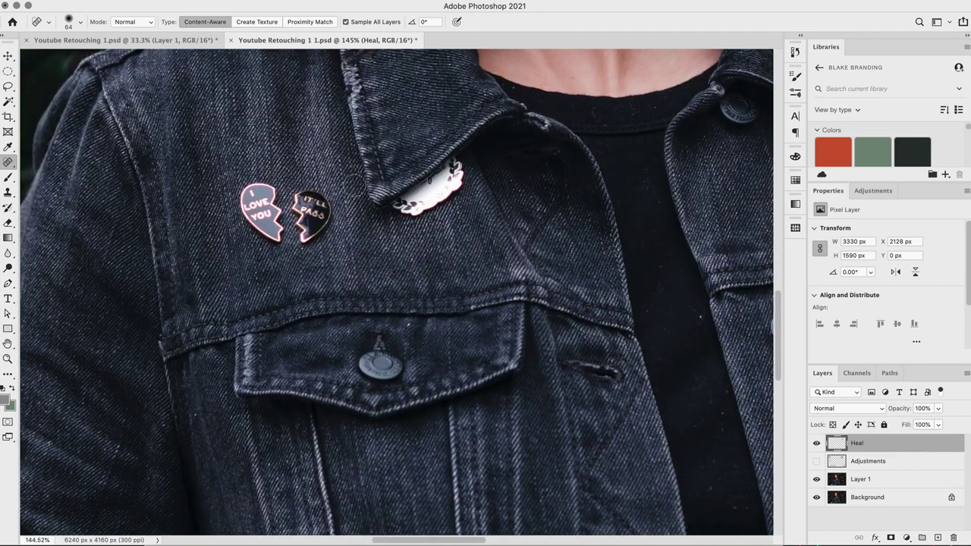
# Zoom in close on the face and shrink the spot healing brush to 19 px.
pyautogui.press('z')
pyautogui.keyDown('alt'); pyautogui.click(346, 211); pyautogui.keyUp('alt')
pyautogui.moveTo(346, 211); pyautogui.dragTo(307, 212)
pyautogui.moveTo(356, 232); pyautogui.dragTo(328, 246)
pyautogui.moveTo(385, 192); pyautogui.dragTo(410, 217)
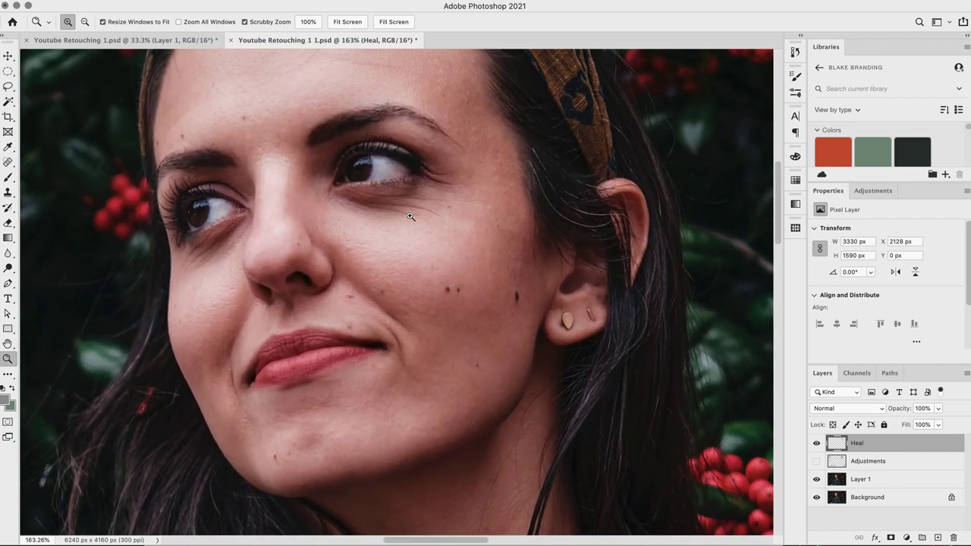
pyautogui.press('j')
pyautogui.moveTo(434, 181)
pyautogui.mouseDown()
pyautogui.moveTo(417, 182)
pyautogui.moveTo(416, 167)
pyautogui.mouseUp()
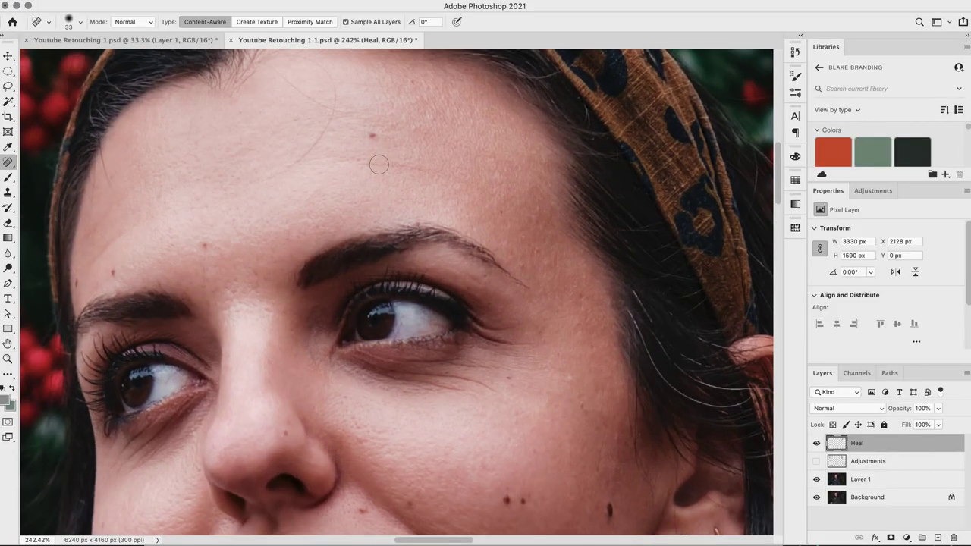
pyautogui.moveTo(384, 167)
pyautogui.mouseDown()
pyautogui.moveTo(360, 160)
pyautogui.moveTo(425, 172)
pyautogui.mouseUp()
# Heal a small forehead blemish and two dark moles on the forehead.
pyautogui.moveTo(57, 243); pyautogui.dragTo(194, 237)
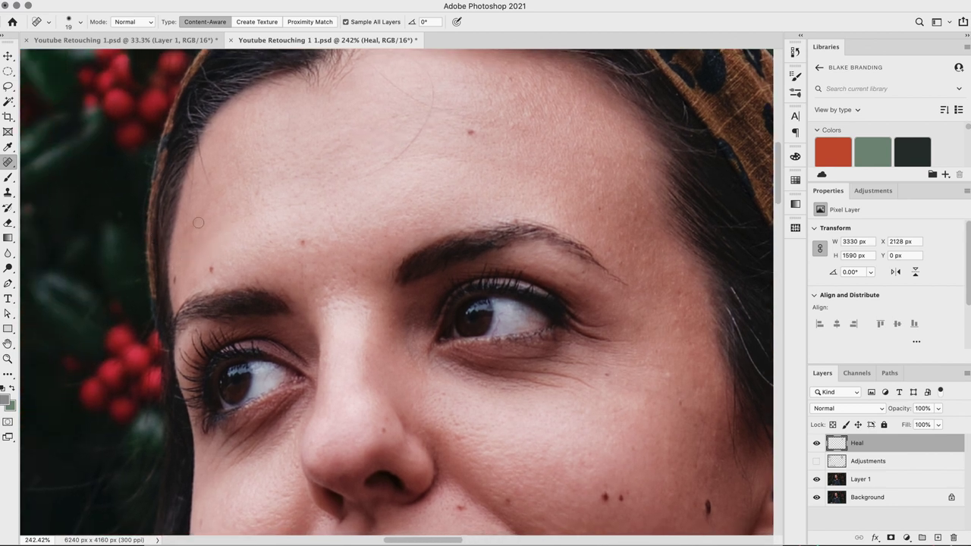
pyautogui.scroll(-5, 350, 201)
pyautogui.hscroll(5, 351, 202)
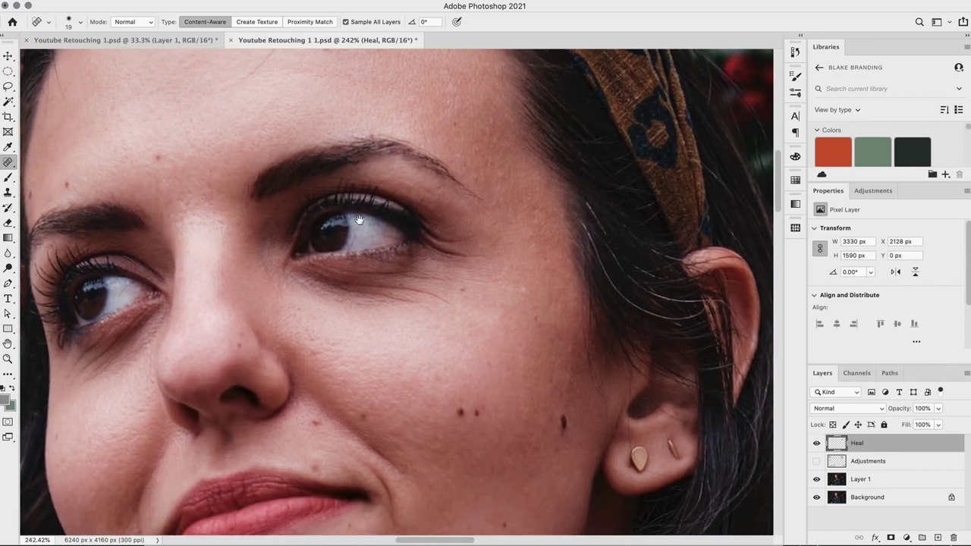
pyautogui.scroll(-1, 392, 273)
pyautogui.hscroll(1, 392, 273)
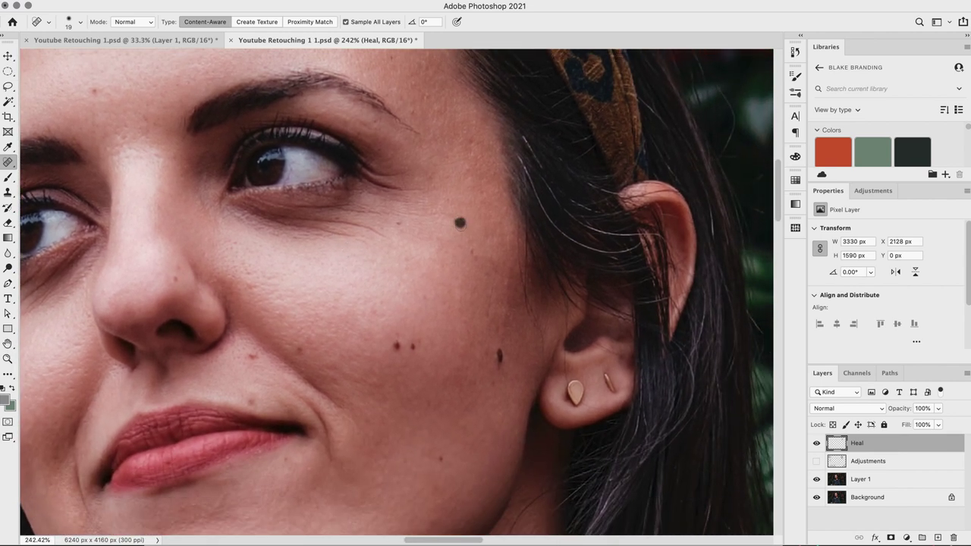
pyautogui.scroll(-4, 455, 226)
pyautogui.hscroll(-2, 455, 226)
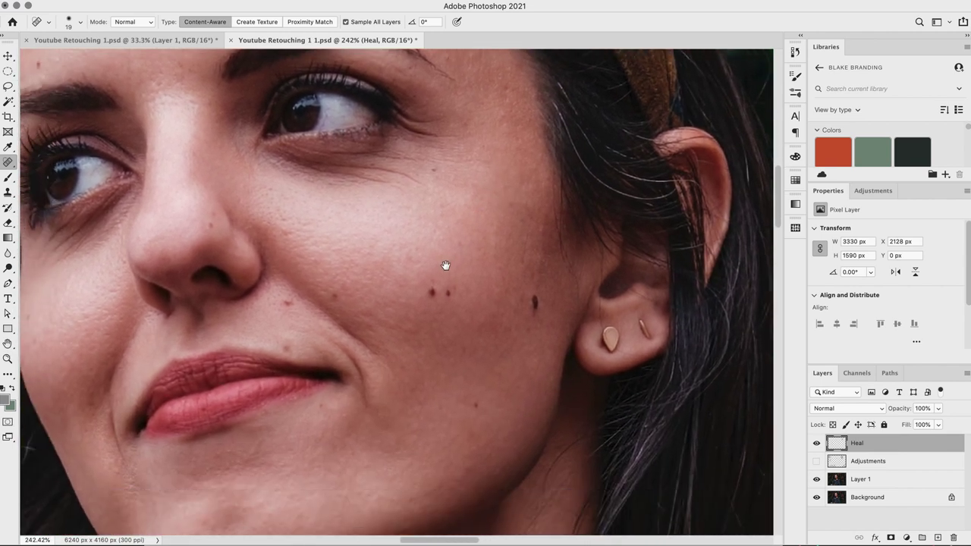
pyautogui.scroll(-2, 452, 244)
pyautogui.hscroll(-1, 451, 245)
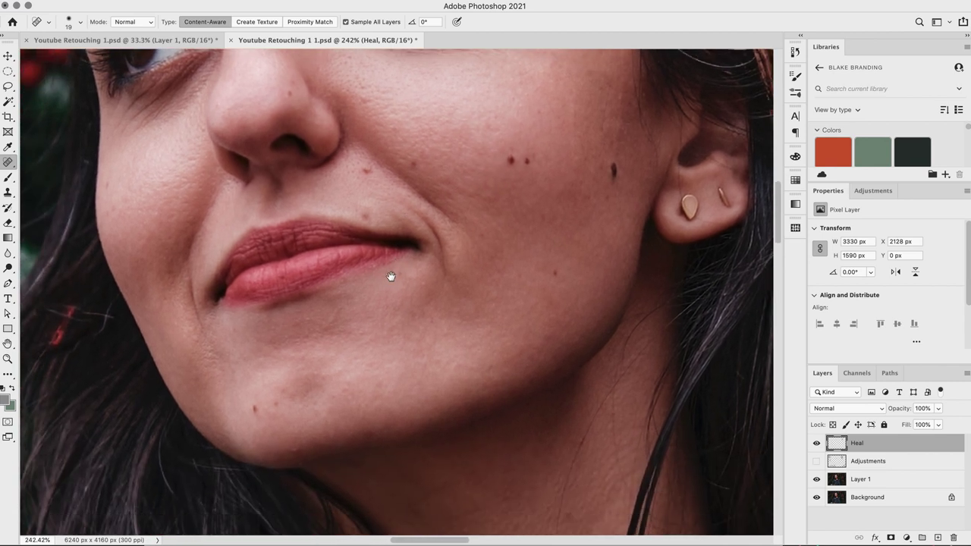
pyautogui.scroll(4, 417, 289)
pyautogui.hscroll(1, 417, 290)
pyautogui.scroll(2, 388, 291)
pyautogui.hscroll(-2, 388, 291)
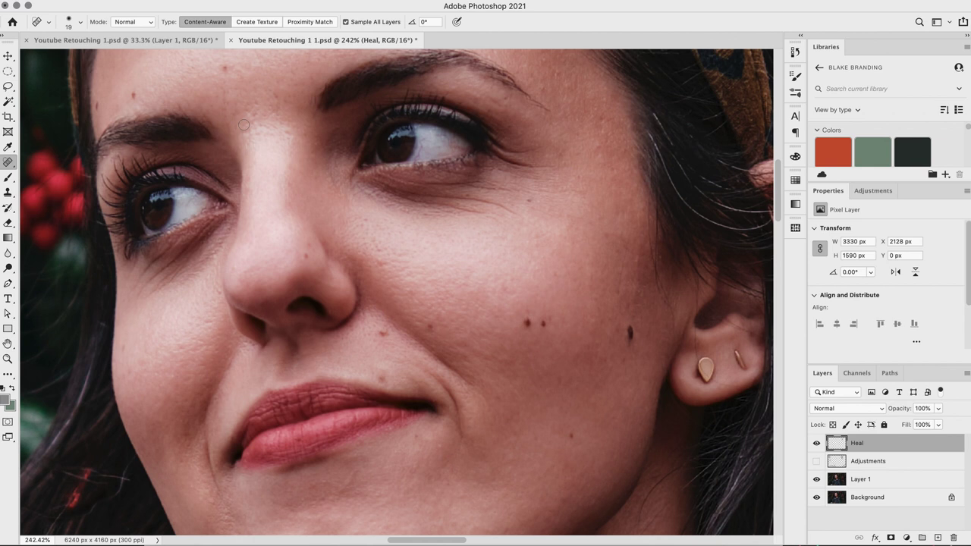
pyautogui.scroll(3, 364, 242)
pyautogui.hscroll(-2, 364, 242)
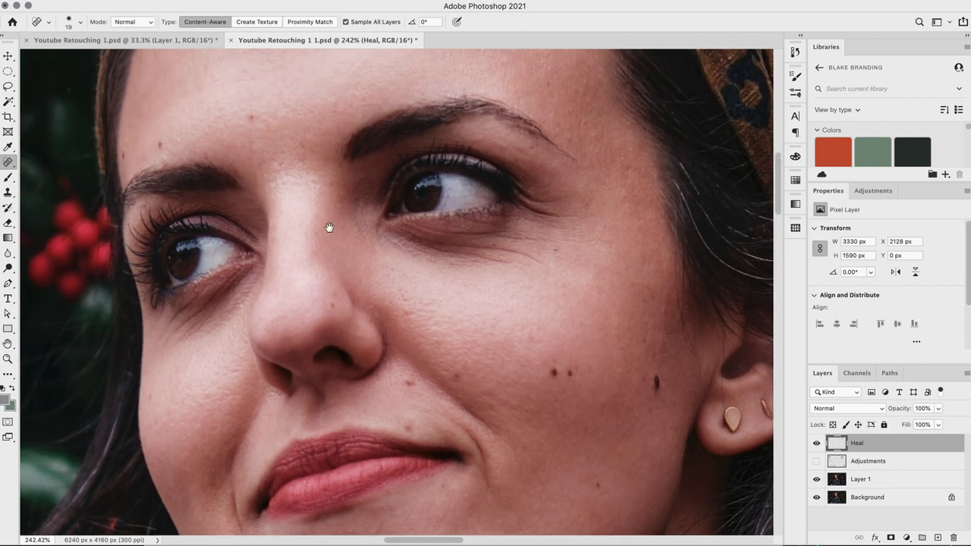
pyautogui.click(316, 184)
pyautogui.click(279, 150)
# Heal the lines and marks across the upper forehead below the hairline.
pyautogui.scroll(2, 315, 175)
pyautogui.hscroll(-2, 315, 175)
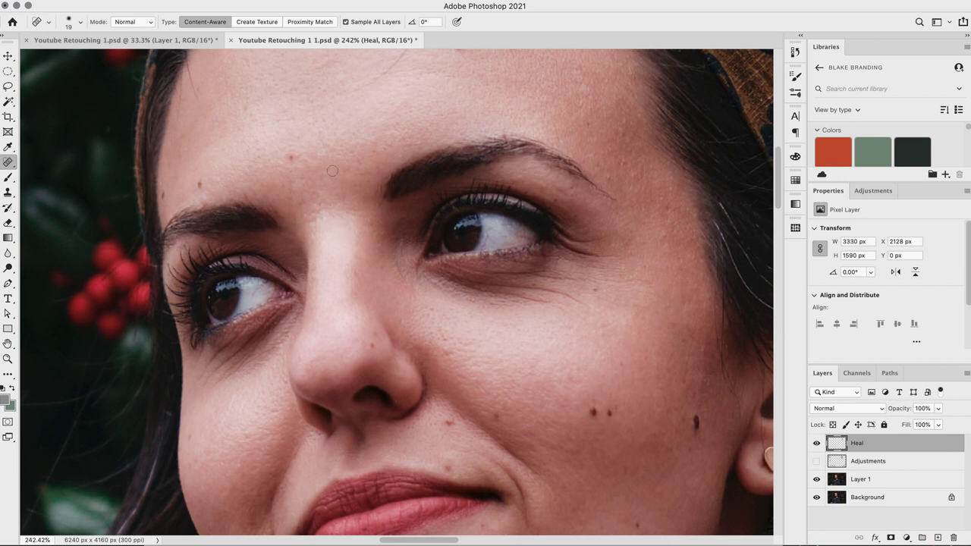
pyautogui.scroll(8, 338, 250)
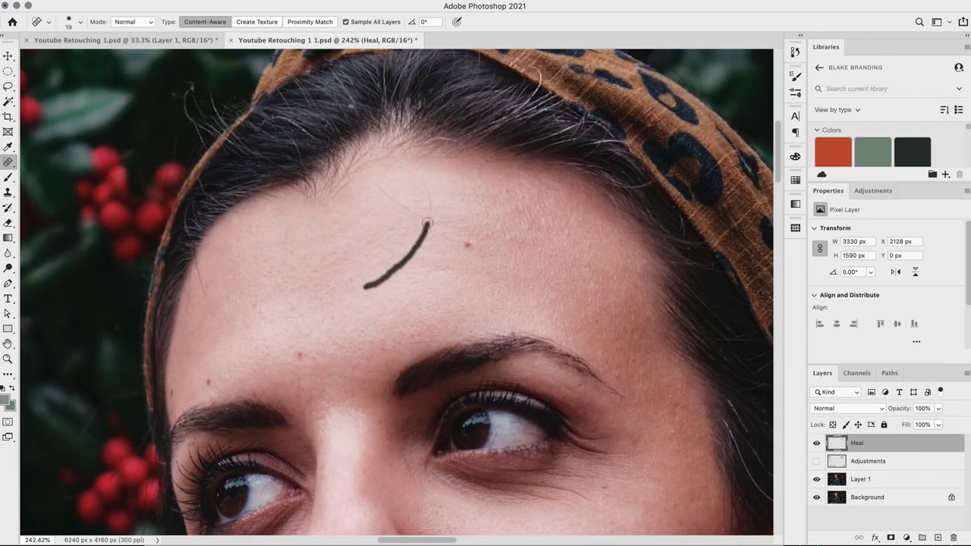
pyautogui.moveTo(427, 225); pyautogui.dragTo(427, 220)
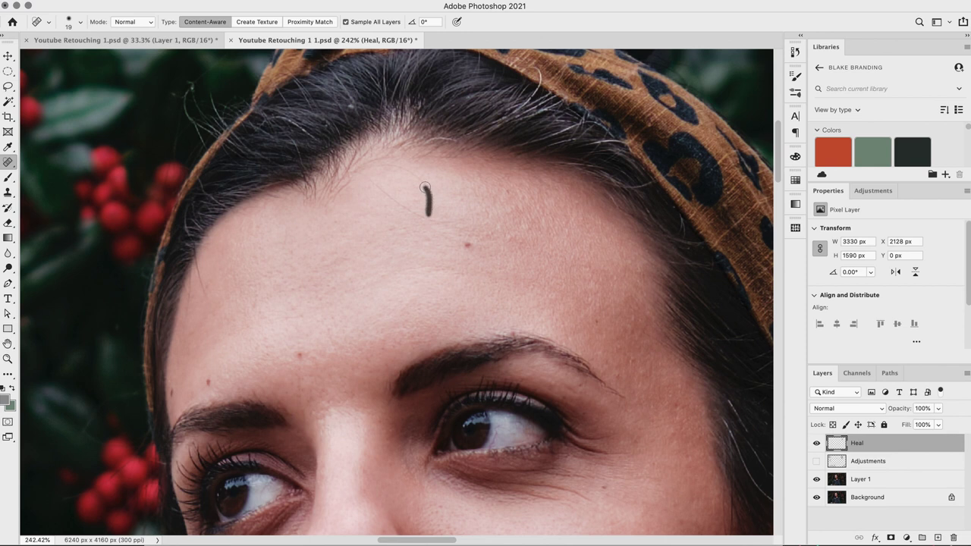
pyautogui.moveTo(360, 166)
pyautogui.mouseDown()
pyautogui.moveTo(385, 194)
pyautogui.moveTo(455, 218)
pyautogui.mouseUp()
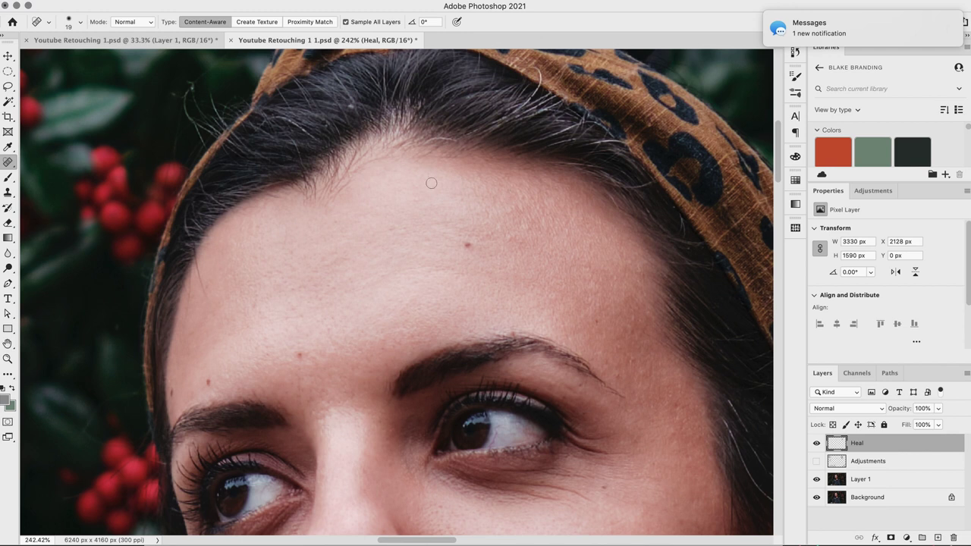
pyautogui.moveTo(391, 227); pyautogui.dragTo(443, 226)
pyautogui.scroll(-5, 436, 191)
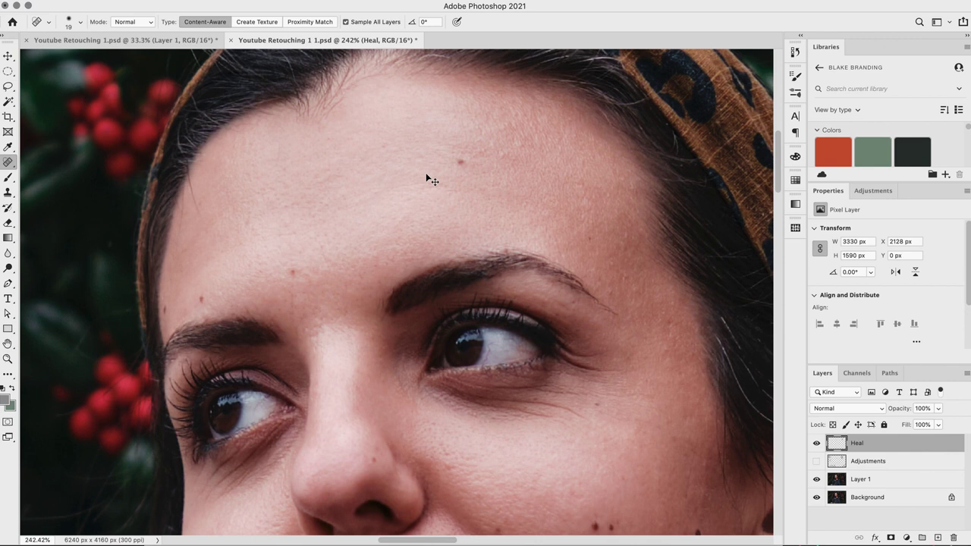
pyautogui.press('super+0')
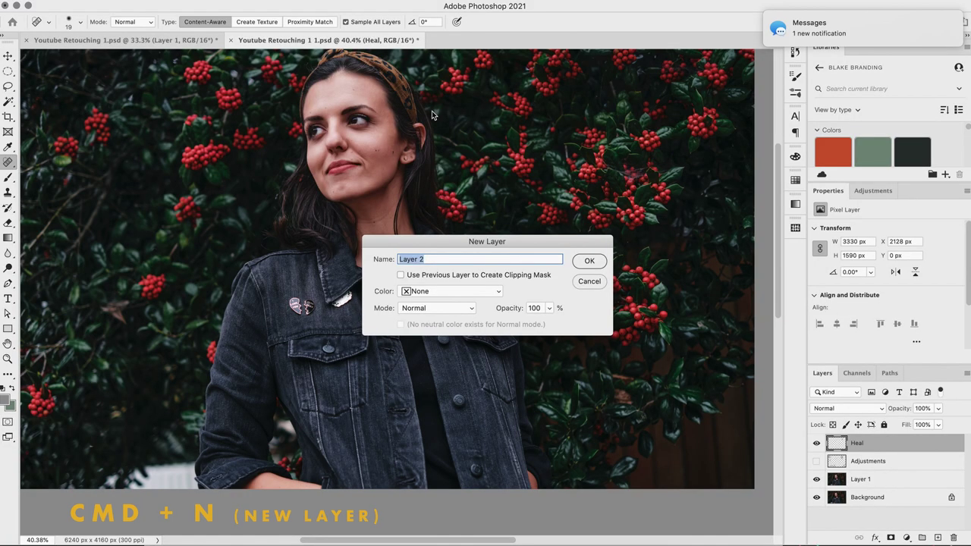
# Create a new layer named 'Clone Stamp Tool' and fit the photo in the window.
pyautogui.write('Clon')
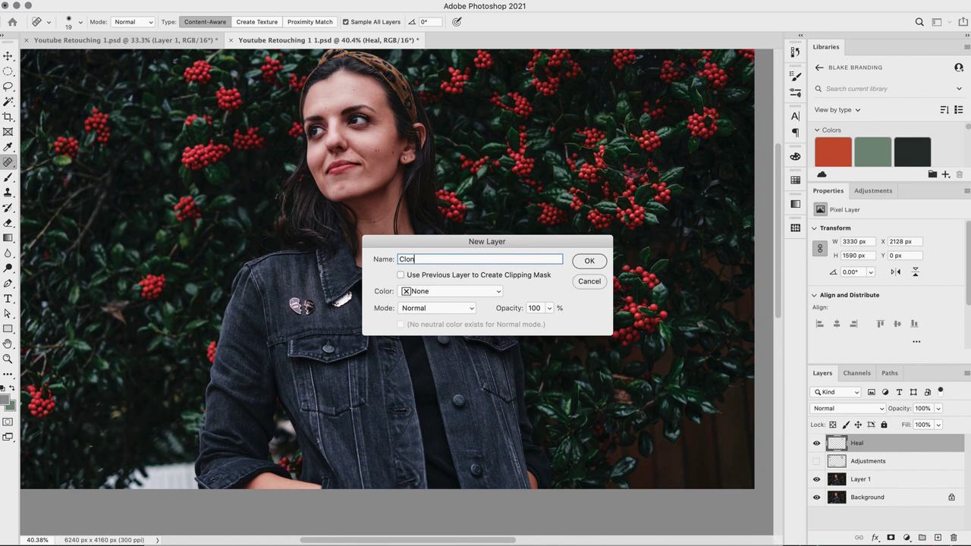
pyautogui.write('e Stamp Tool')
pyautogui.press('Return')
pyautogui.press('super+minus')
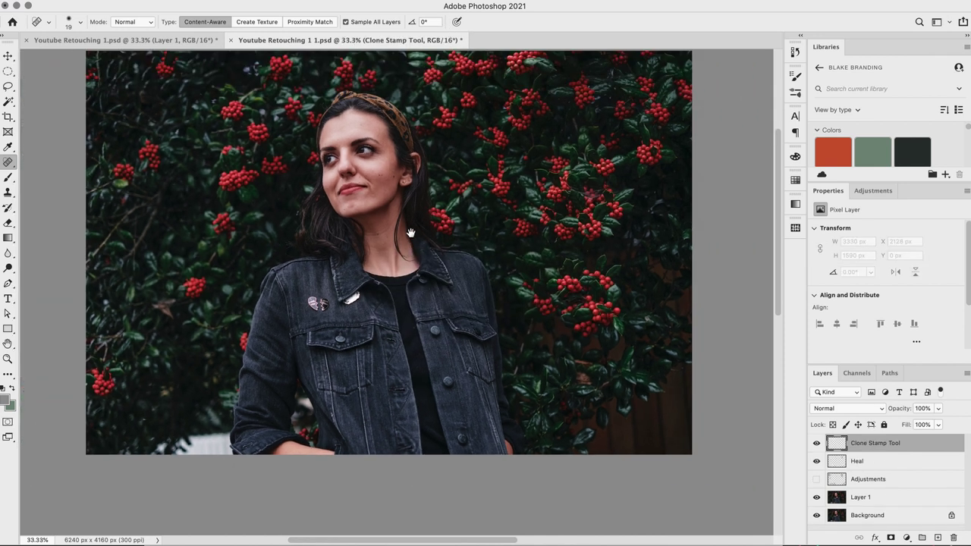
pyautogui.moveTo(409, 232); pyautogui.dragTo(417, 288)
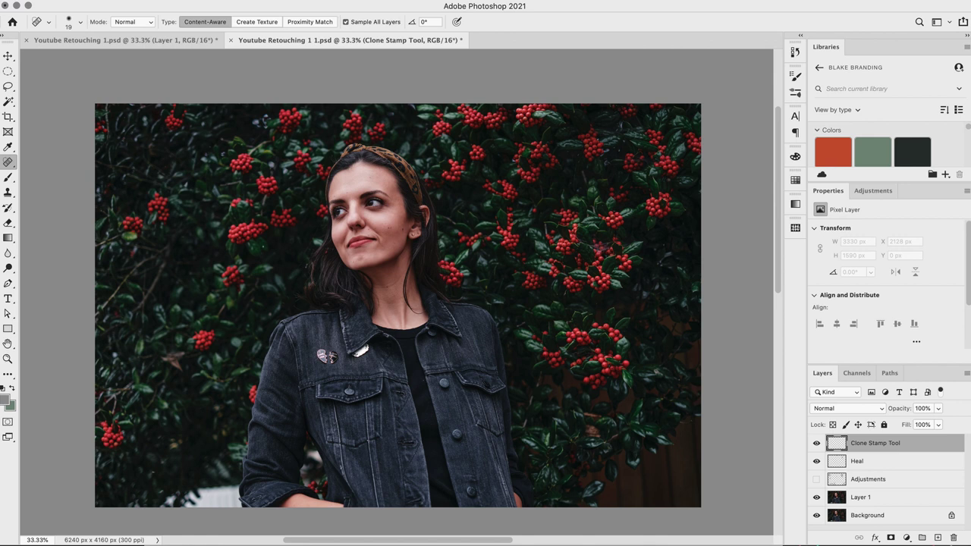
pyautogui.moveTo(299, 252); pyautogui.dragTo(337, 242)
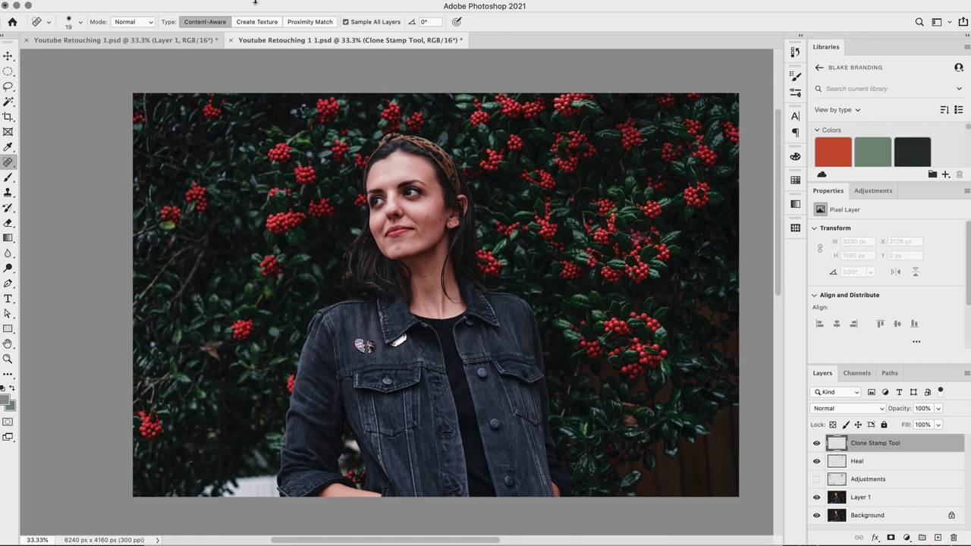
# Set the Clone Stamp brush to about 312 and paint berries into the dark left foliage.
pyautogui.press('s')
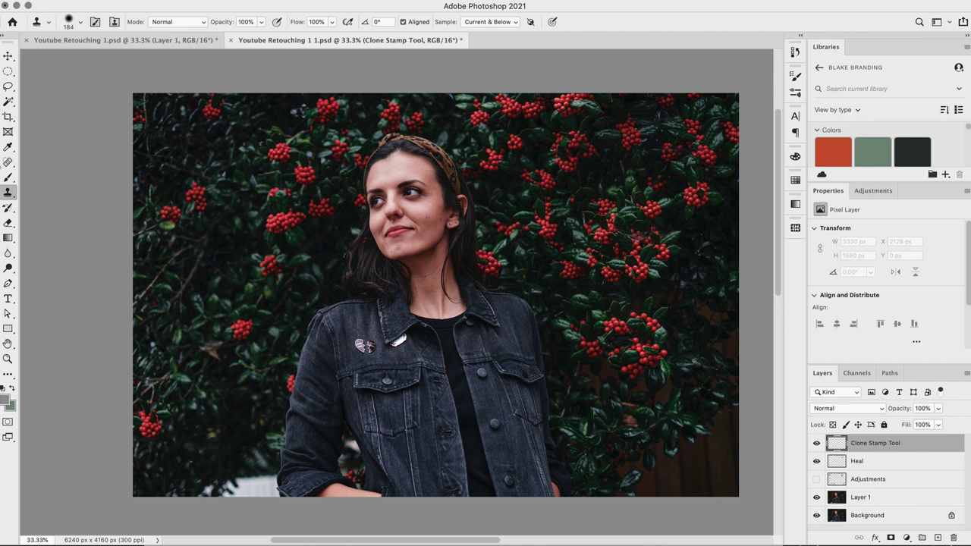
pyautogui.rightClick(9, 196)
pyautogui.click(40, 192)
pyautogui.moveTo(342, 190)
pyautogui.mouseDown()
pyautogui.moveTo(357, 191)
pyautogui.moveTo(371, 218)
pyautogui.moveTo(377, 196)
pyautogui.moveTo(387, 196)
pyautogui.mouseUp()
pyautogui.moveTo(220, 254)
pyautogui.mouseDown()
pyautogui.moveTo(235, 231)
pyautogui.moveTo(243, 236)
pyautogui.moveTo(235, 238)
pyautogui.moveTo(239, 224)
pyautogui.moveTo(223, 227)
pyautogui.moveTo(244, 255)
pyautogui.mouseUp()
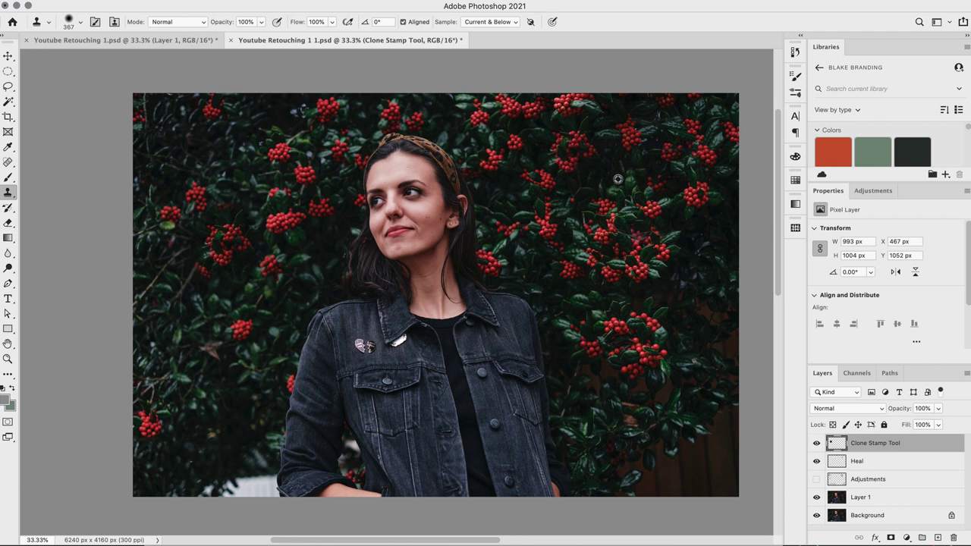
# Clone berry clusters into the dark foliage at the lower left.
pyautogui.keyDown('alt'); pyautogui.click(552, 226); pyautogui.keyUp('alt')
pyautogui.moveTo(191, 328)
pyautogui.mouseDown()
pyautogui.moveTo(204, 300)
pyautogui.moveTo(189, 306)
pyautogui.moveTo(195, 292)
pyautogui.moveTo(217, 292)
pyautogui.moveTo(195, 329)
pyautogui.moveTo(185, 300)
pyautogui.moveTo(187, 277)
pyautogui.moveTo(198, 274)
pyautogui.moveTo(178, 276)
pyautogui.moveTo(198, 265)
pyautogui.moveTo(191, 261)
pyautogui.moveTo(189, 298)
pyautogui.moveTo(179, 285)
pyautogui.moveTo(181, 275)
pyautogui.moveTo(185, 305)
pyautogui.mouseUp()
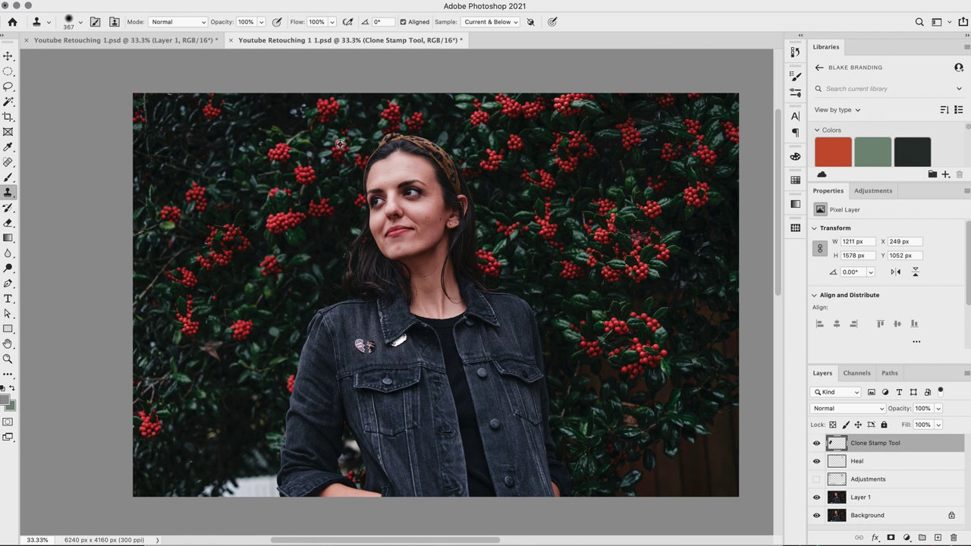
pyautogui.keyDown('alt'); pyautogui.click(285, 148); pyautogui.keyUp('alt')
pyautogui.moveTo(213, 379)
pyautogui.mouseDown()
pyautogui.moveTo(219, 410)
pyautogui.moveTo(244, 425)
pyautogui.moveTo(262, 402)
pyautogui.moveTo(243, 399)
pyautogui.moveTo(261, 362)
pyautogui.mouseUp()
pyautogui.press('z')
pyautogui.moveTo(382, 233); pyautogui.dragTo(428, 231)
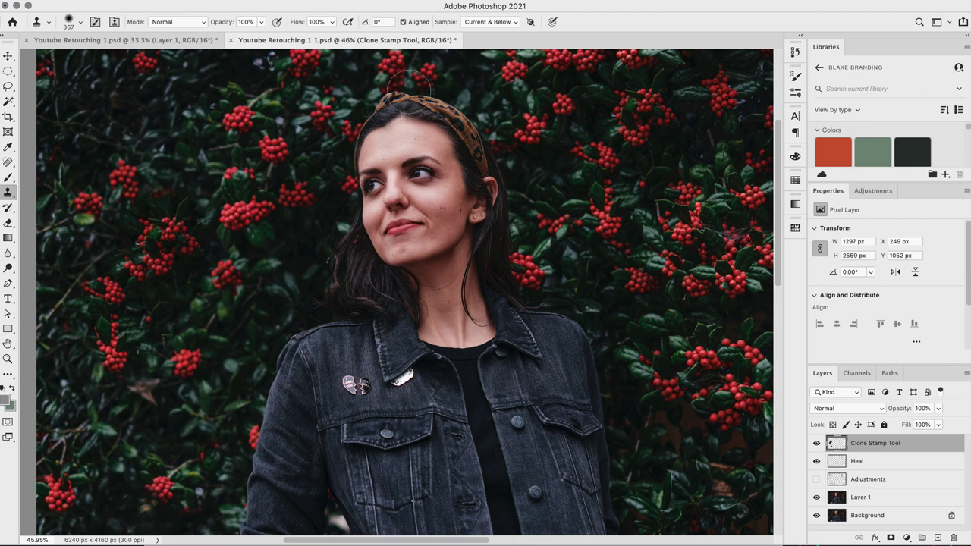
pyautogui.scroll(-5, 182, 303)
pyautogui.moveTo(125, 372)
pyautogui.mouseDown()
pyautogui.moveTo(118, 397)
pyautogui.moveTo(102, 394)
pyautogui.moveTo(127, 382)
pyautogui.moveTo(128, 401)
pyautogui.moveTo(114, 410)
pyautogui.moveTo(106, 376)
pyautogui.mouseUp()
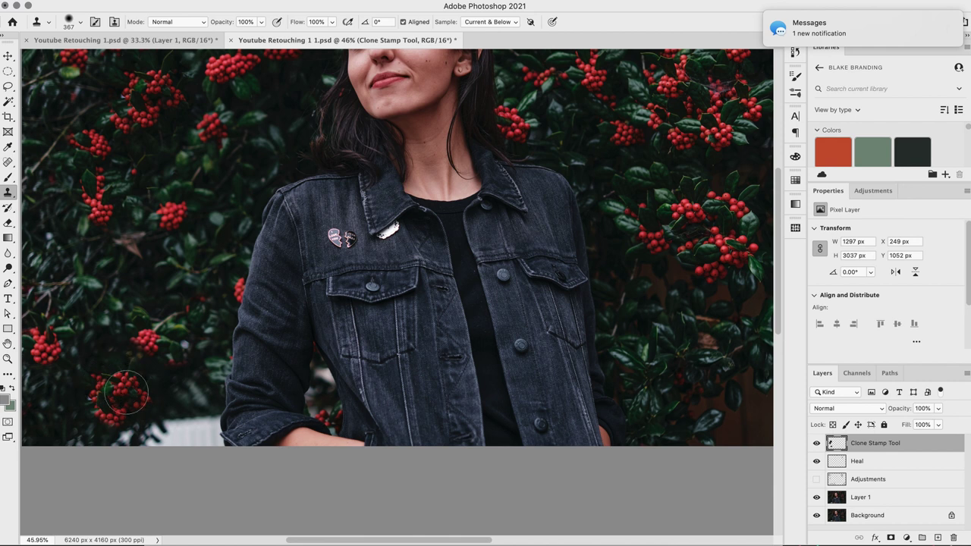
# Clone the upper-right berries onto the dark upper-left foliage along the left edge.
pyautogui.moveTo(475, 112)
pyautogui.mouseDown()
pyautogui.moveTo(439, 228)
pyautogui.moveTo(421, 257)
pyautogui.moveTo(394, 271)
pyautogui.moveTo(408, 273)
pyautogui.mouseUp()
pyautogui.press('z')
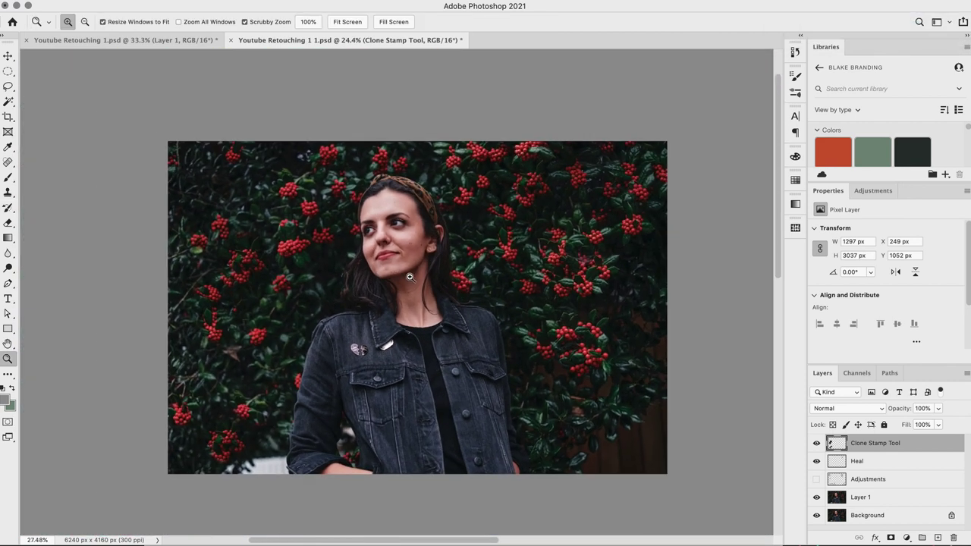
pyautogui.press('s')
pyautogui.keyDown('alt'); pyautogui.click(569, 156); pyautogui.keyUp('alt')
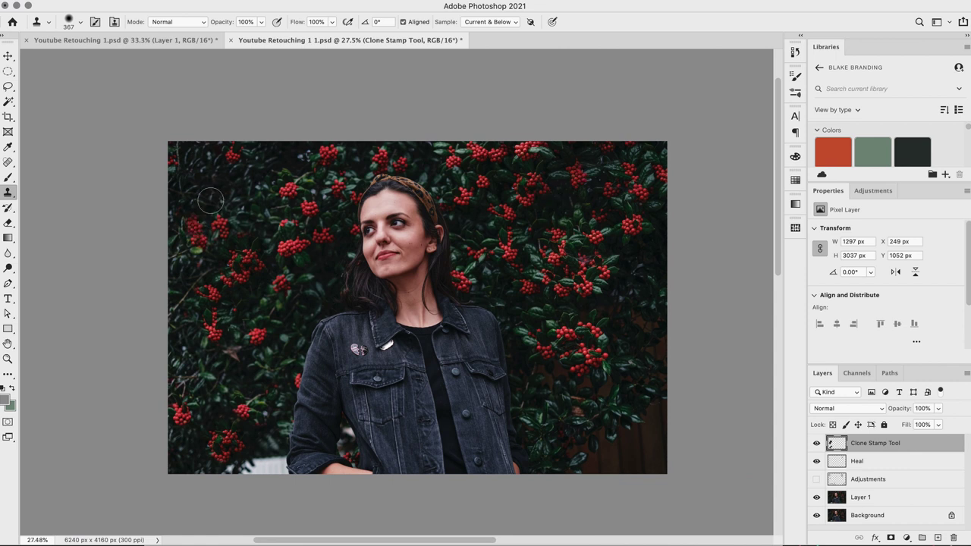
pyautogui.moveTo(216, 191)
pyautogui.mouseDown()
pyautogui.moveTo(208, 189)
pyautogui.moveTo(218, 193)
pyautogui.mouseUp()
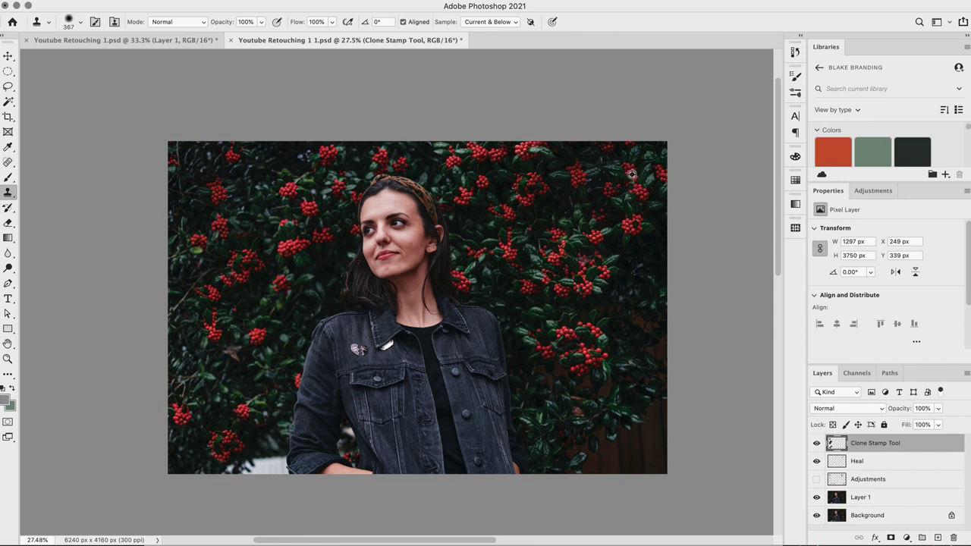
pyautogui.moveTo(176, 199)
pyautogui.mouseDown()
pyautogui.moveTo(181, 227)
pyautogui.moveTo(180, 197)
pyautogui.moveTo(160, 169)
pyautogui.mouseUp()
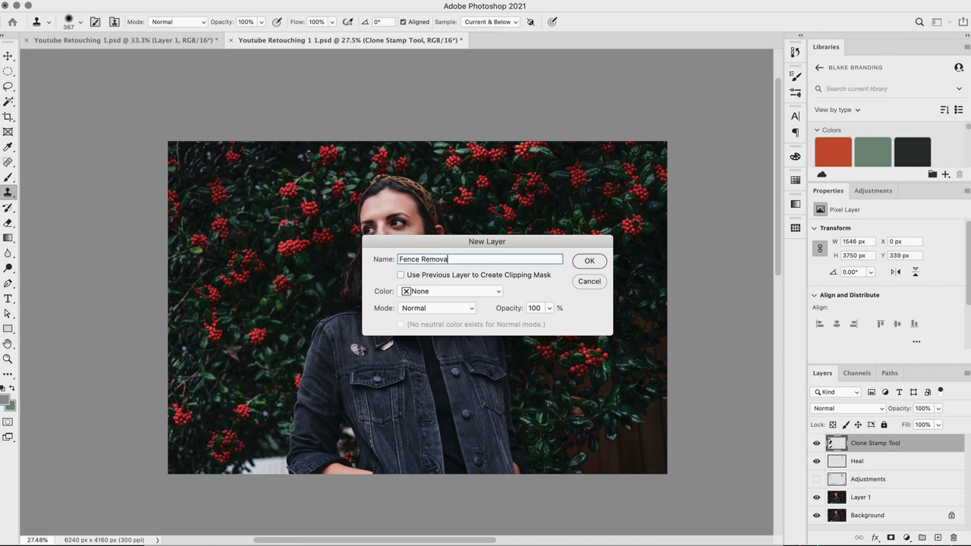
# Name the layer 'Fence Removal' and clone foliage over the white fence patch with a ~220 brush.
pyautogui.write('l')
pyautogui.press('Return')
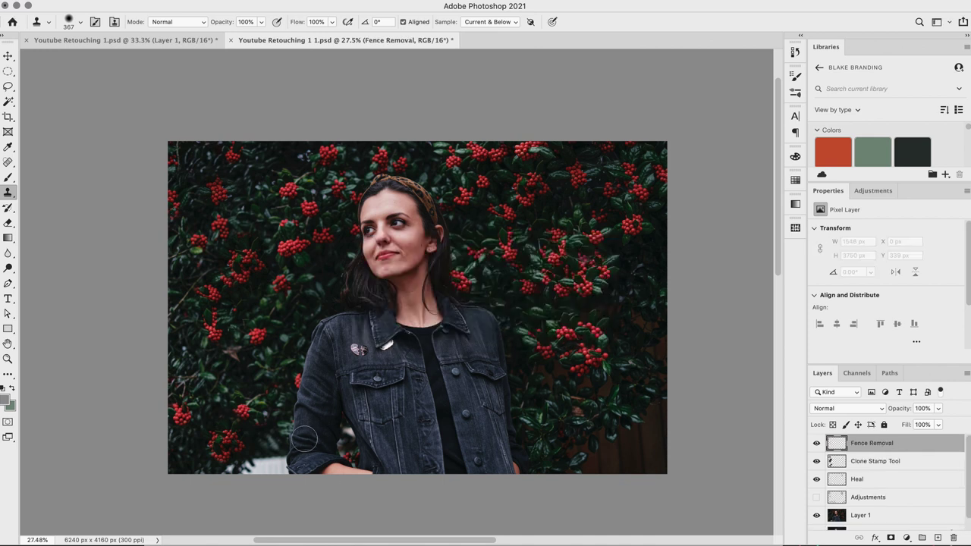
pyautogui.press('super+space')
pyautogui.moveTo(303, 439)
pyautogui.mouseDown()
pyautogui.moveTo(293, 423)
pyautogui.moveTo(321, 381)
pyautogui.moveTo(338, 366)
pyautogui.moveTo(350, 376)
pyautogui.mouseUp()
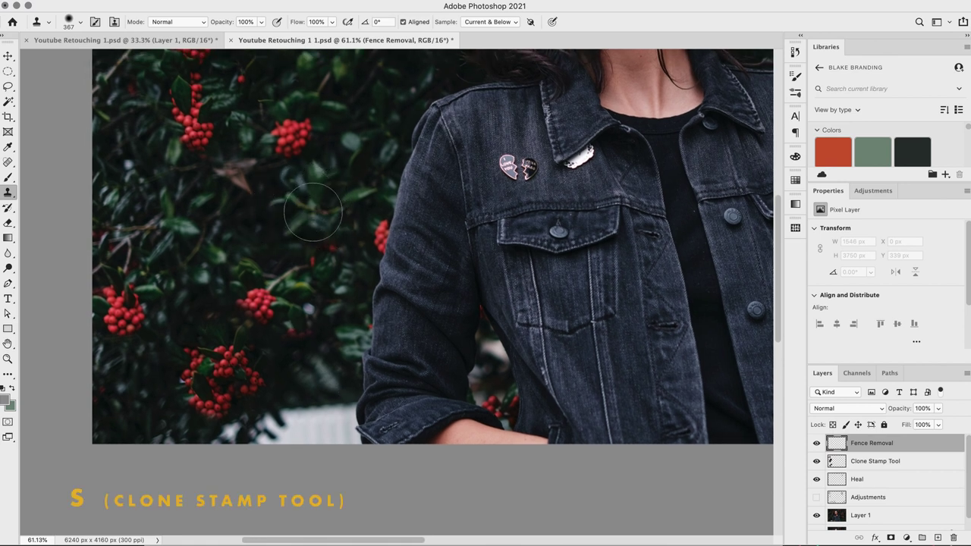
pyautogui.moveTo(312, 212); pyautogui.dragTo(302, 198)
pyautogui.scroll(5, 303, 220)
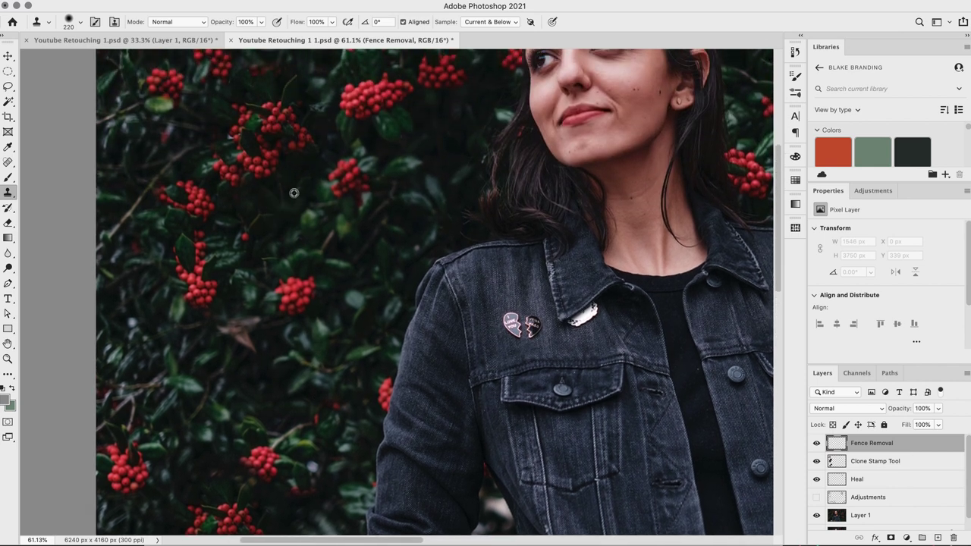
pyautogui.scroll(-5, 365, 331)
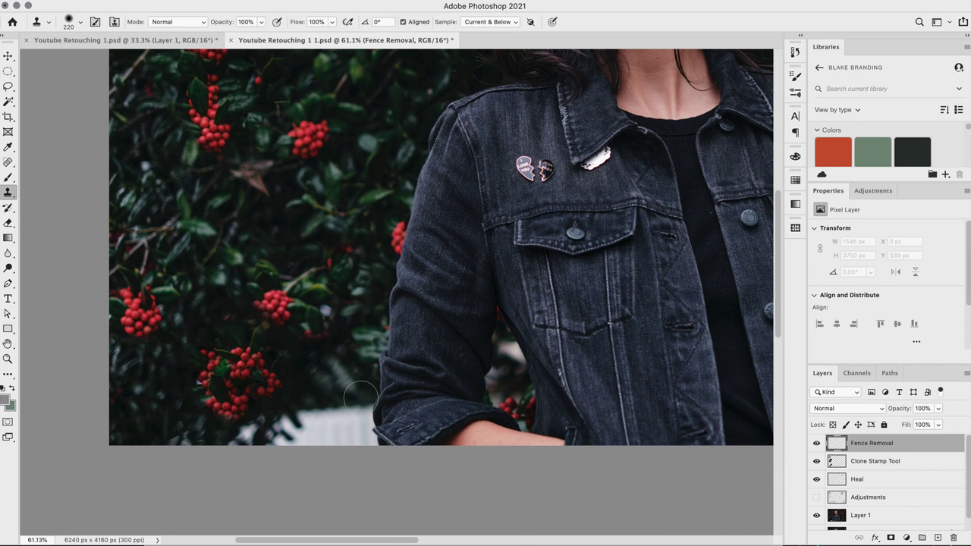
pyautogui.moveTo(351, 414)
pyautogui.mouseDown()
pyautogui.moveTo(344, 407)
pyautogui.moveTo(317, 445)
pyautogui.moveTo(301, 429)
pyautogui.moveTo(243, 442)
pyautogui.moveTo(285, 444)
pyautogui.moveTo(415, 407)
pyautogui.moveTo(453, 409)
pyautogui.moveTo(321, 372)
pyautogui.mouseUp()
# Shrink the brush to about 46 and cover the bright fence strip beside the sleeve.
pyautogui.press('z')
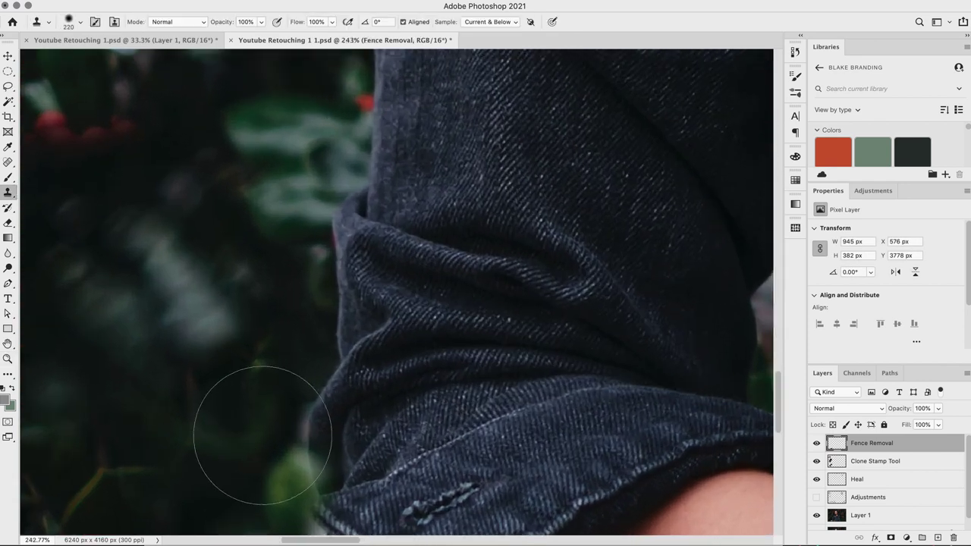
pyautogui.moveTo(262, 435); pyautogui.dragTo(192, 441)
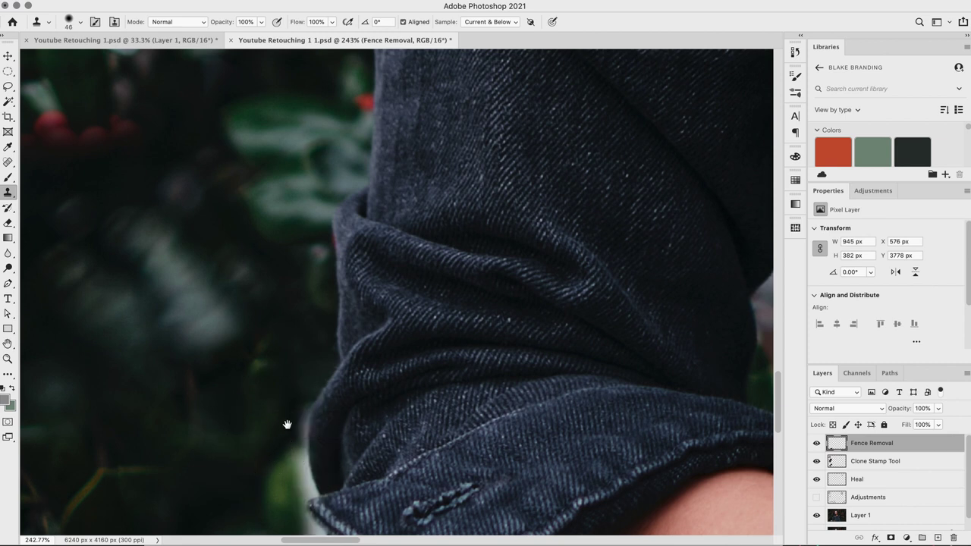
pyautogui.moveTo(286, 424); pyautogui.dragTo(314, 313)
pyautogui.moveTo(326, 283)
pyautogui.mouseDown()
pyautogui.moveTo(311, 308)
pyautogui.moveTo(312, 357)
pyautogui.moveTo(313, 349)
pyautogui.moveTo(324, 368)
pyautogui.moveTo(309, 312)
pyautogui.moveTo(304, 371)
pyautogui.moveTo(333, 443)
pyautogui.moveTo(334, 414)
pyautogui.moveTo(329, 444)
pyautogui.moveTo(306, 442)
pyautogui.mouseUp()
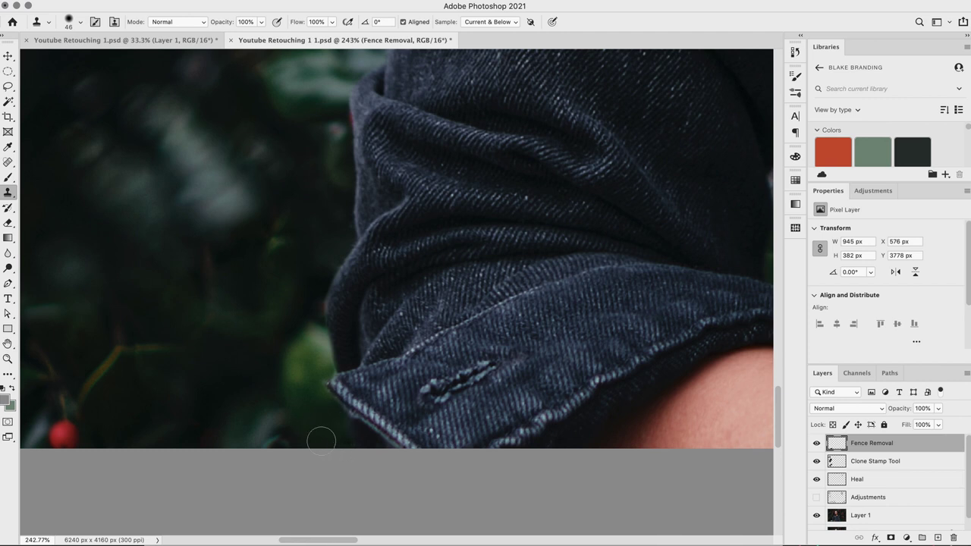
pyautogui.press('super+minus')
pyautogui.press('super+minus')
pyautogui.press('super+minus')
pyautogui.press('super+minus')
pyautogui.press('super+minus')
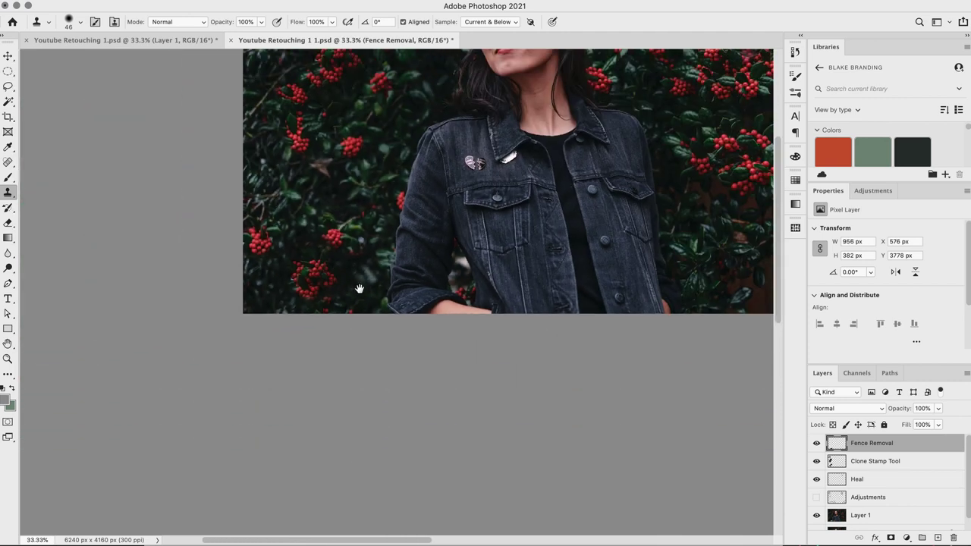
# Zoom in and clone dark foliage over the bright fence strip between the left sleeve and jacket.
pyautogui.moveTo(444, 275); pyautogui.dragTo(378, 345)
pyautogui.press('z')
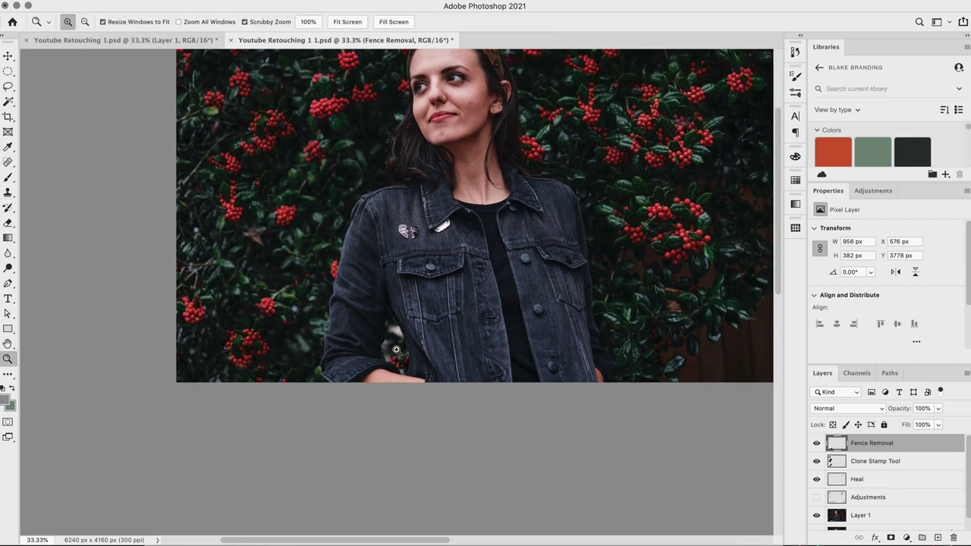
pyautogui.moveTo(395, 350); pyautogui.dragTo(395, 350)
pyautogui.press('s')
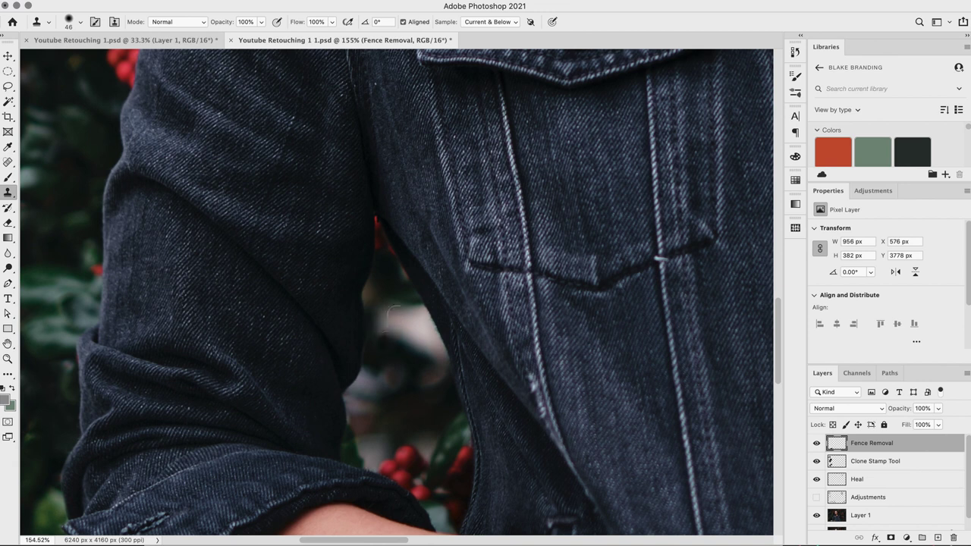
pyautogui.moveTo(393, 299)
pyautogui.mouseDown()
pyautogui.moveTo(411, 321)
pyautogui.moveTo(419, 308)
pyautogui.moveTo(443, 367)
pyautogui.moveTo(440, 350)
pyautogui.moveTo(429, 351)
pyautogui.moveTo(430, 375)
pyautogui.moveTo(417, 367)
pyautogui.moveTo(420, 344)
pyautogui.moveTo(398, 369)
pyautogui.moveTo(391, 294)
pyautogui.moveTo(380, 319)
pyautogui.moveTo(377, 286)
pyautogui.moveTo(382, 354)
pyautogui.moveTo(356, 392)
pyautogui.moveTo(356, 417)
pyautogui.moveTo(355, 394)
pyautogui.moveTo(383, 380)
pyautogui.moveTo(379, 410)
pyautogui.moveTo(413, 370)
pyautogui.moveTo(431, 391)
pyautogui.moveTo(409, 406)
pyautogui.moveTo(358, 398)
pyautogui.moveTo(361, 430)
pyautogui.moveTo(386, 423)
pyautogui.mouseUp()
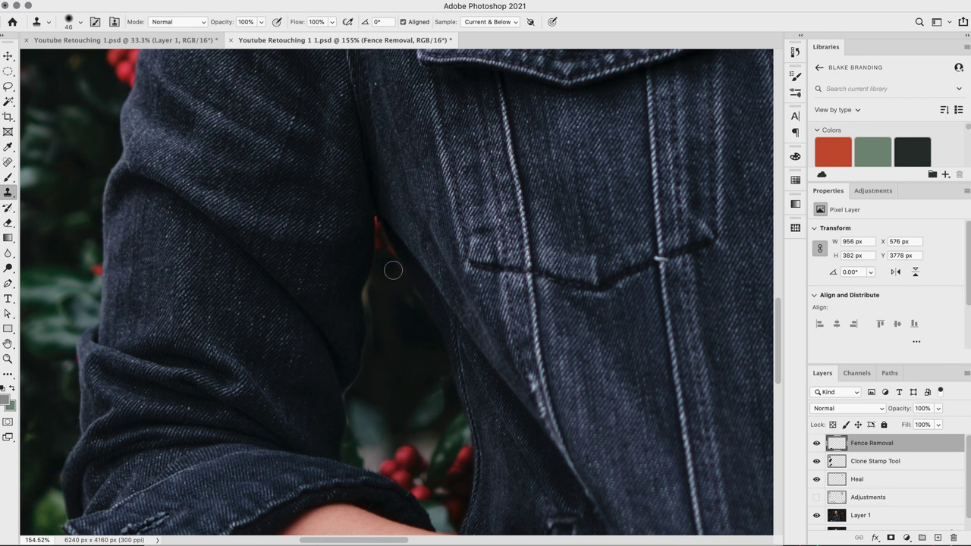
pyautogui.press('super+0')
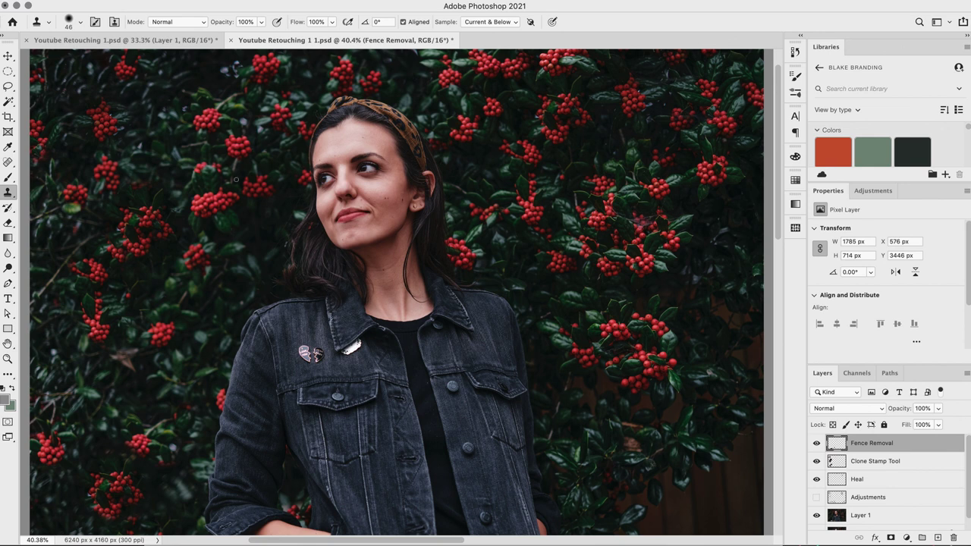
pyautogui.press('super+minus')
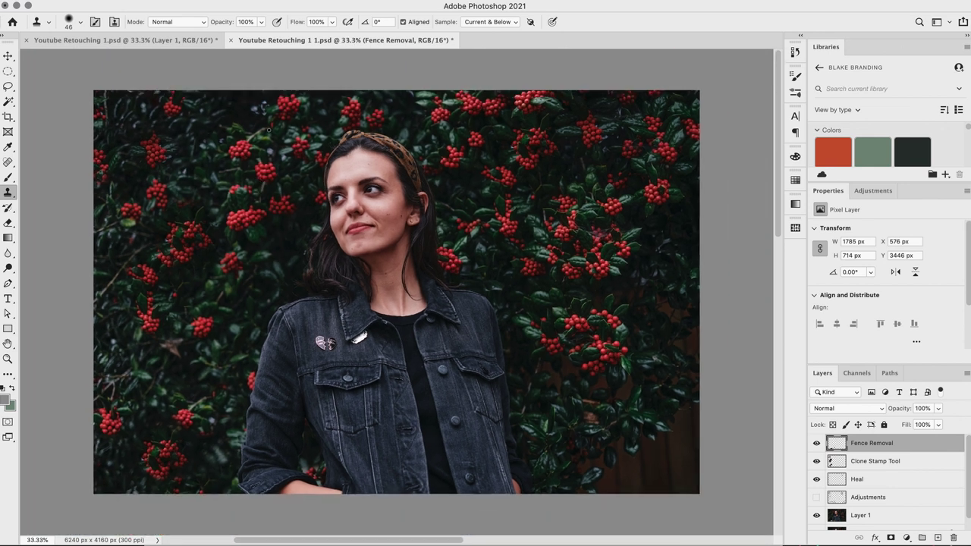
pyautogui.click(816, 444)
pyautogui.click(816, 446)
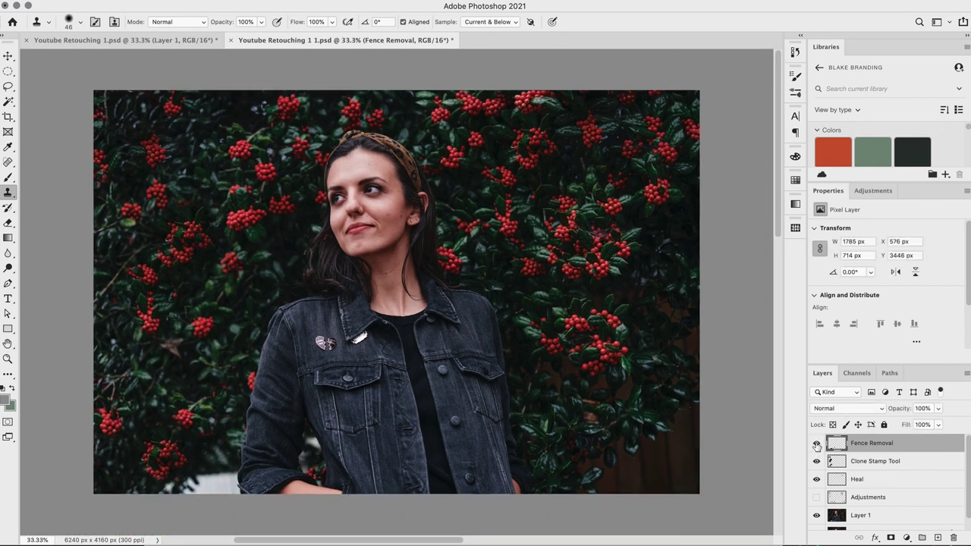
pyautogui.click(817, 462)
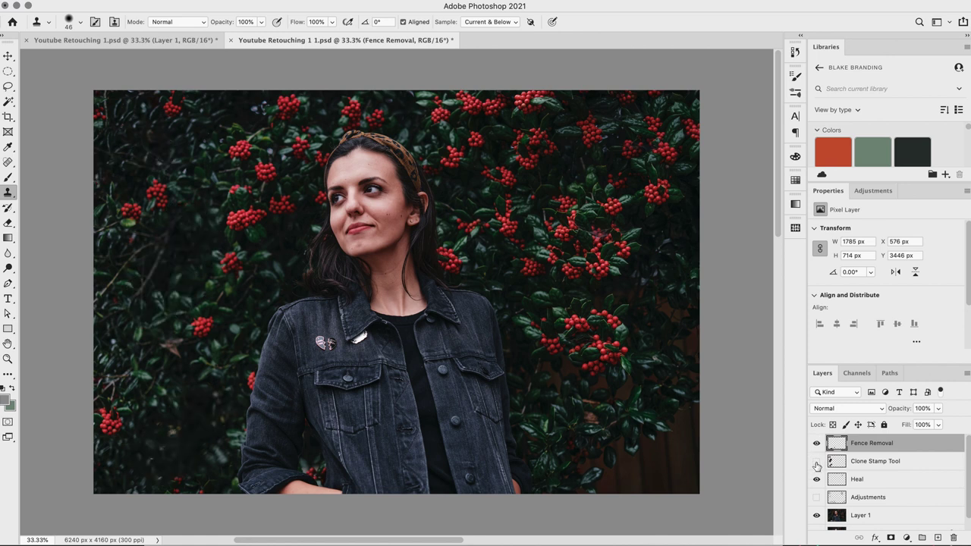
pyautogui.click(816, 461)
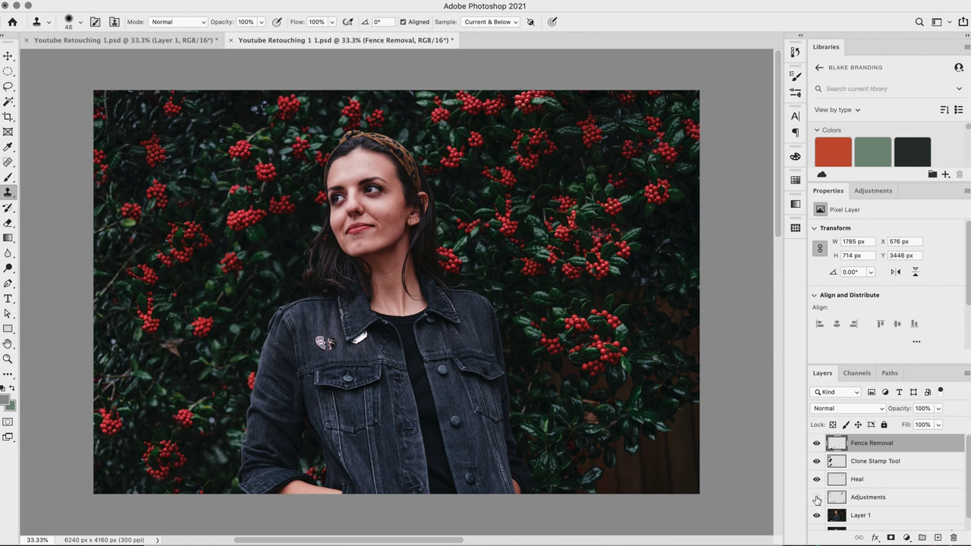
pyautogui.click(816, 498)
pyautogui.click(817, 497)
pyautogui.click(816, 479)
pyautogui.click(816, 480)
# Add a Color Balance layer with midtones Cyan–Red +4 and Yellow–Blue −9, then select its mask.
pyautogui.click(904, 536)
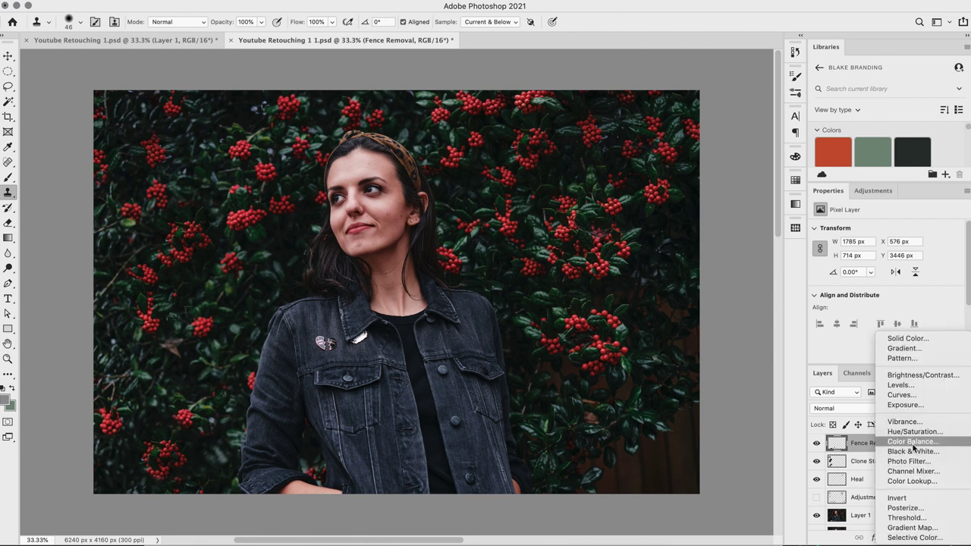
pyautogui.click(912, 443)
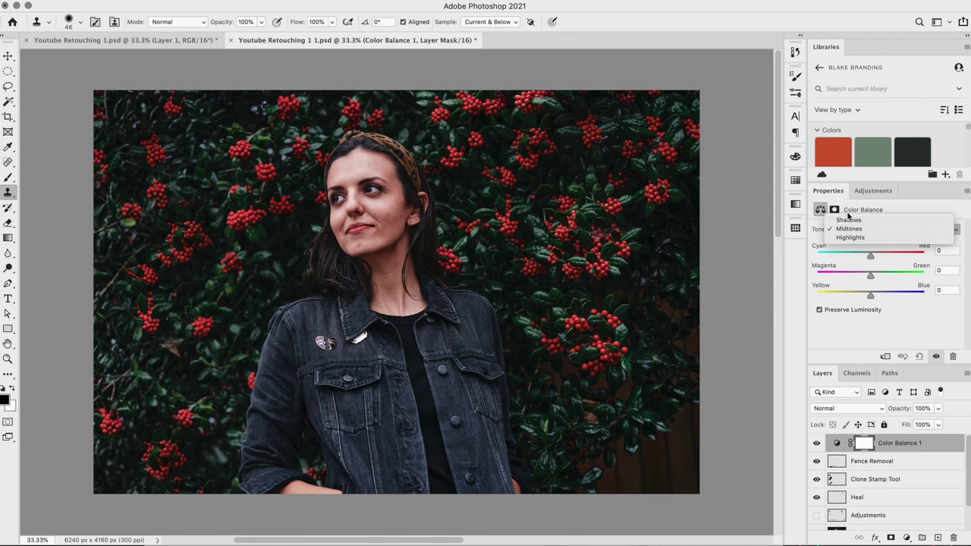
pyautogui.click(850, 229)
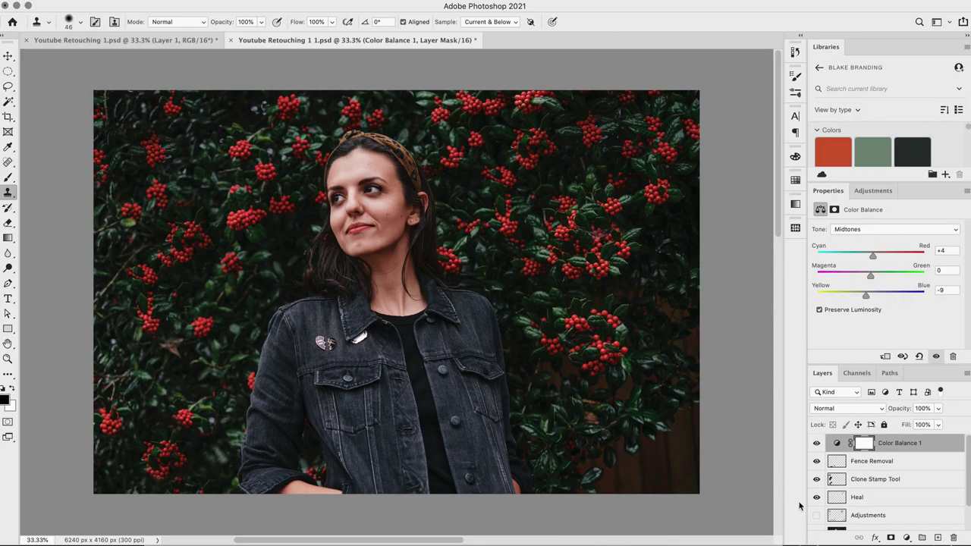
pyautogui.click(864, 444)
# Invert the Color Balance mask to black and ready a white brush of about 469 px.
pyautogui.press('super+i')
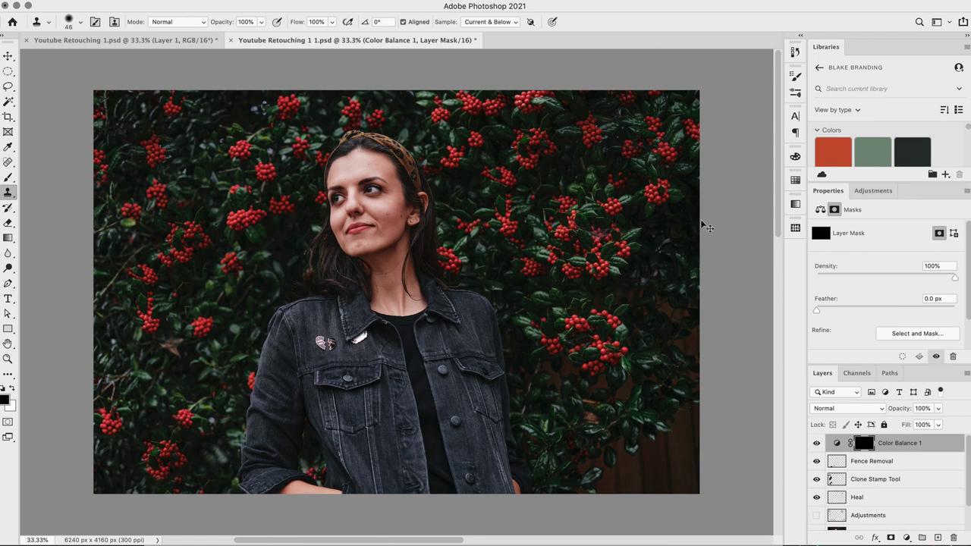
pyautogui.press('b')
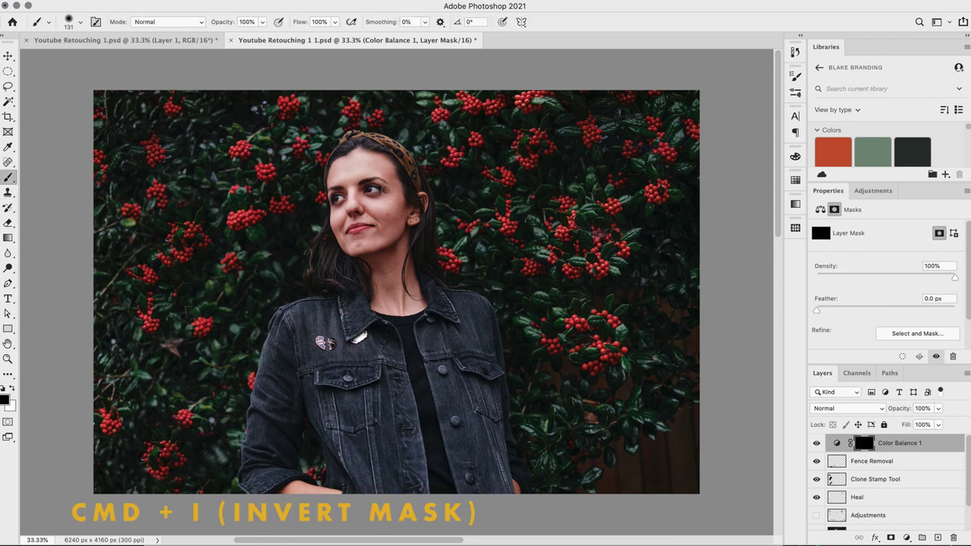
pyautogui.moveTo(387, 190); pyautogui.dragTo(425, 181)
pyautogui.press('super+space')
pyautogui.press('x')
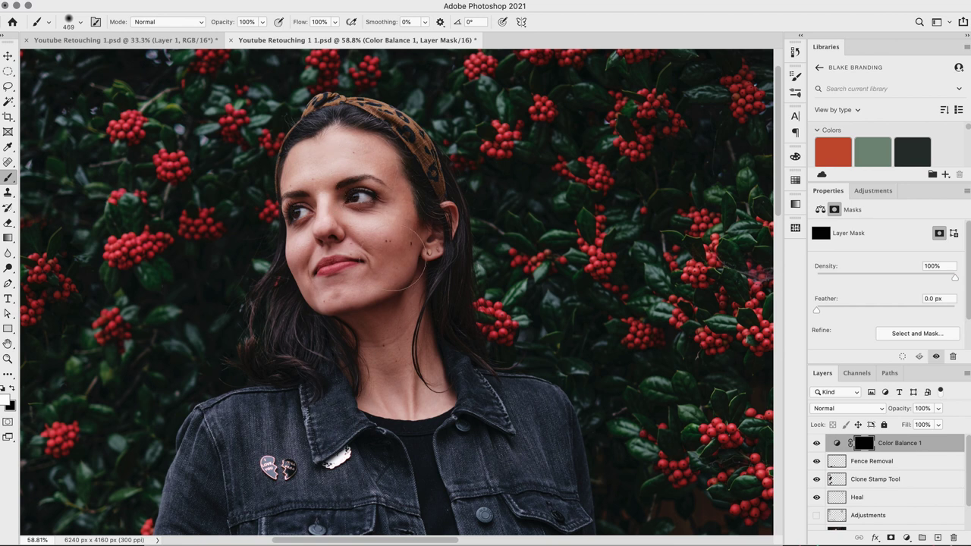
# Paint white over the woman's face and neck, then toggle Color Balance 1 to compare.
pyautogui.moveTo(383, 249)
pyautogui.mouseDown()
pyautogui.moveTo(425, 349)
pyautogui.moveTo(402, 357)
pyautogui.moveTo(399, 318)
pyautogui.mouseUp()
pyautogui.moveTo(323, 305); pyautogui.dragTo(292, 305)
pyautogui.click(816, 444)
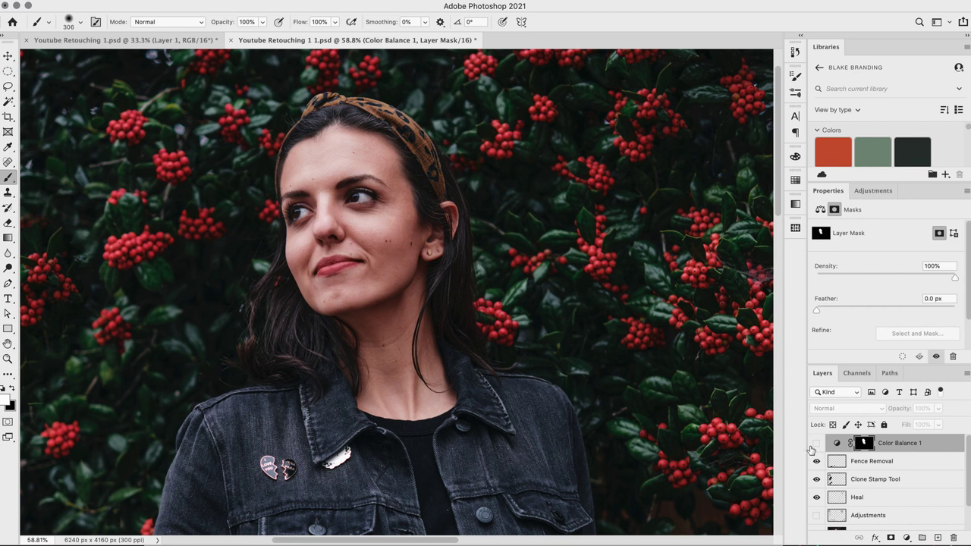
pyautogui.click(816, 444)
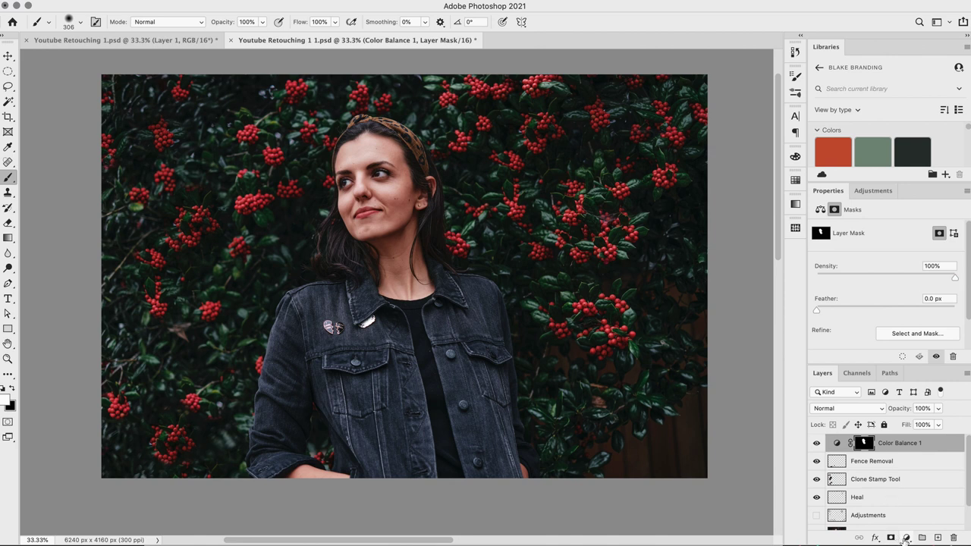
# Add a Curves layer pulled down to darken, with its mask inverted to black.
pyautogui.click(906, 537)
pyautogui.click(911, 399)
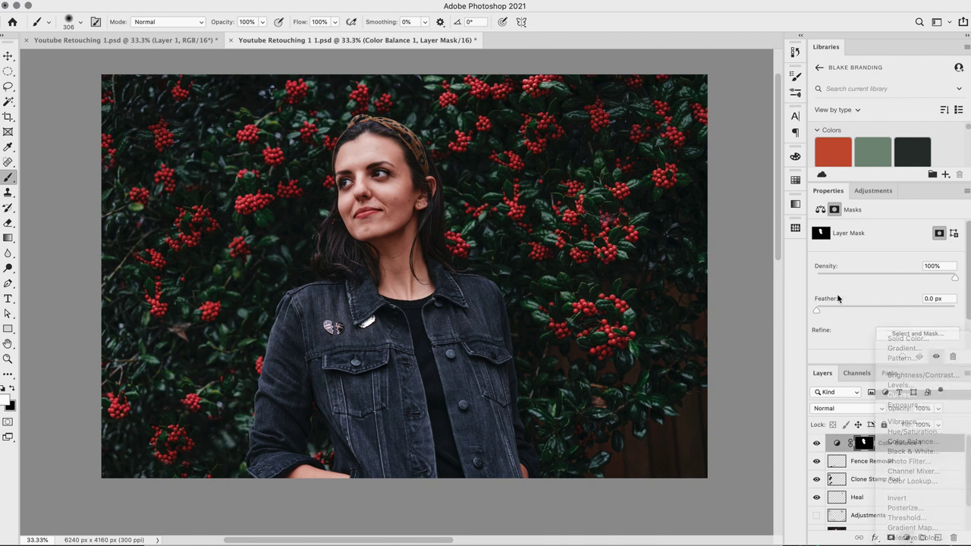
pyautogui.moveTo(891, 320); pyautogui.dragTo(895, 328)
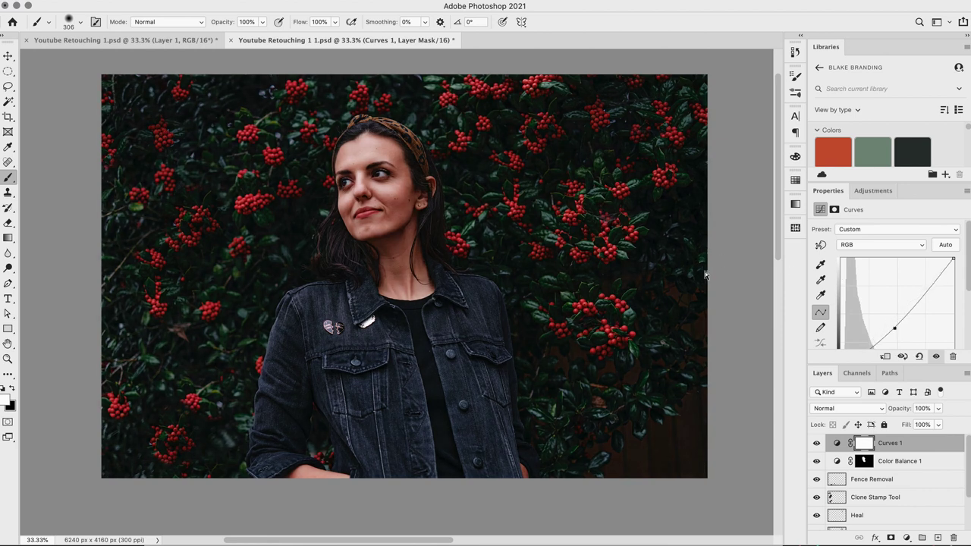
pyautogui.hotkey('ctrl', 'i')
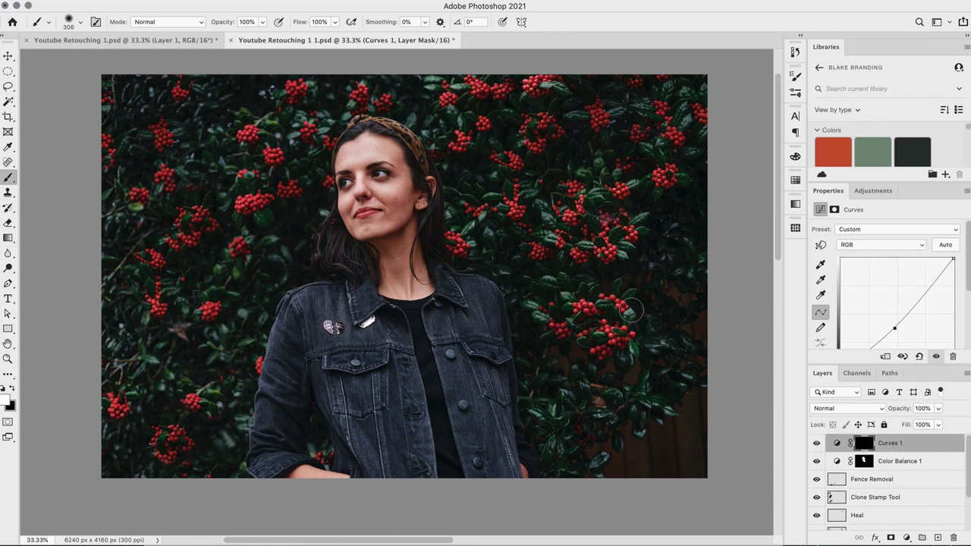
# Paint the right-side foliage with a 1003 px soft brush and set Curves 1 opacity to 65%.
pyautogui.moveTo(648, 346); pyautogui.dragTo(659, 351)
pyautogui.moveTo(668, 392)
pyautogui.mouseDown()
pyautogui.moveTo(671, 329)
pyautogui.moveTo(672, 469)
pyautogui.moveTo(694, 402)
pyautogui.moveTo(670, 435)
pyautogui.moveTo(621, 433)
pyautogui.moveTo(621, 455)
pyautogui.moveTo(645, 409)
pyautogui.moveTo(682, 413)
pyautogui.moveTo(691, 336)
pyautogui.moveTo(666, 295)
pyautogui.moveTo(687, 324)
pyautogui.moveTo(708, 158)
pyautogui.moveTo(660, 133)
pyautogui.mouseUp()
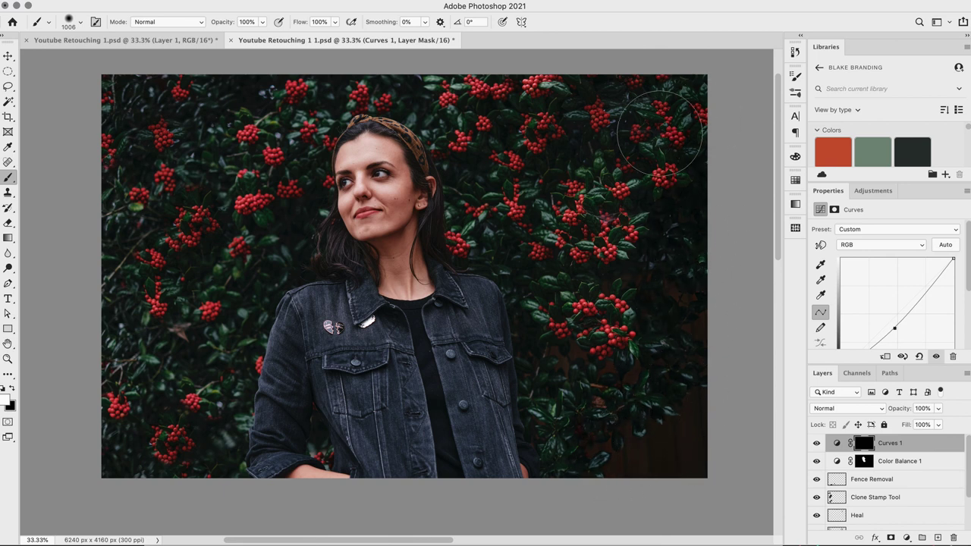
pyautogui.click(900, 409)
pyautogui.write('65')
pyautogui.press('Return')
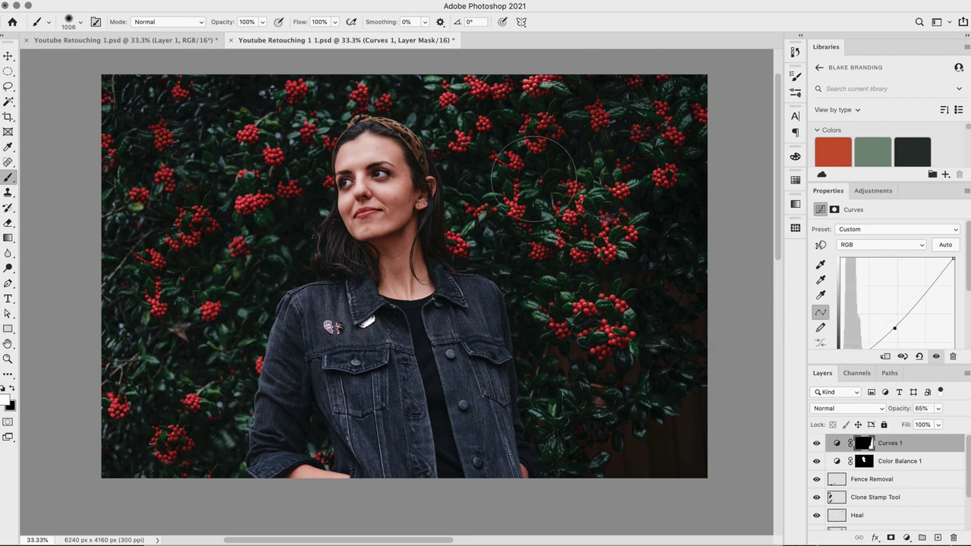
pyautogui.click(816, 443)
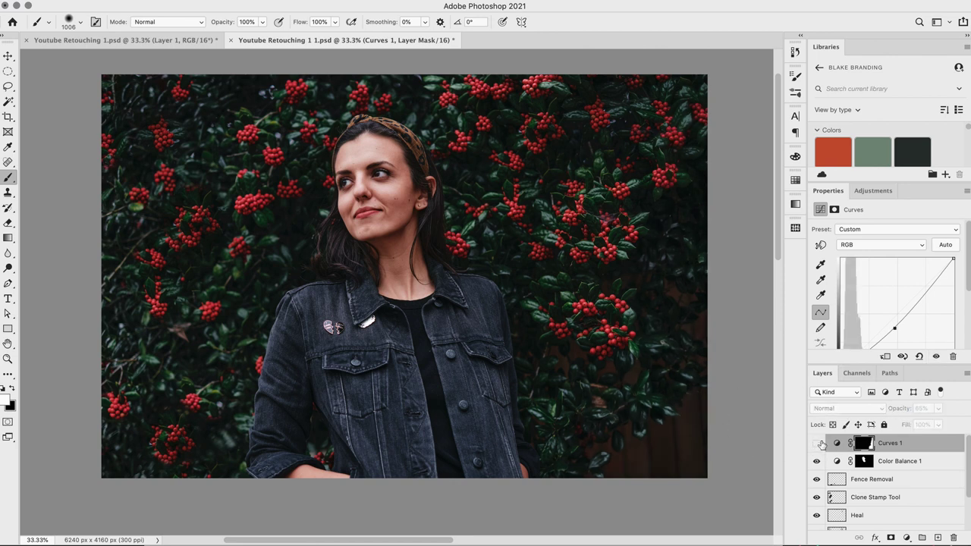
pyautogui.click(817, 444)
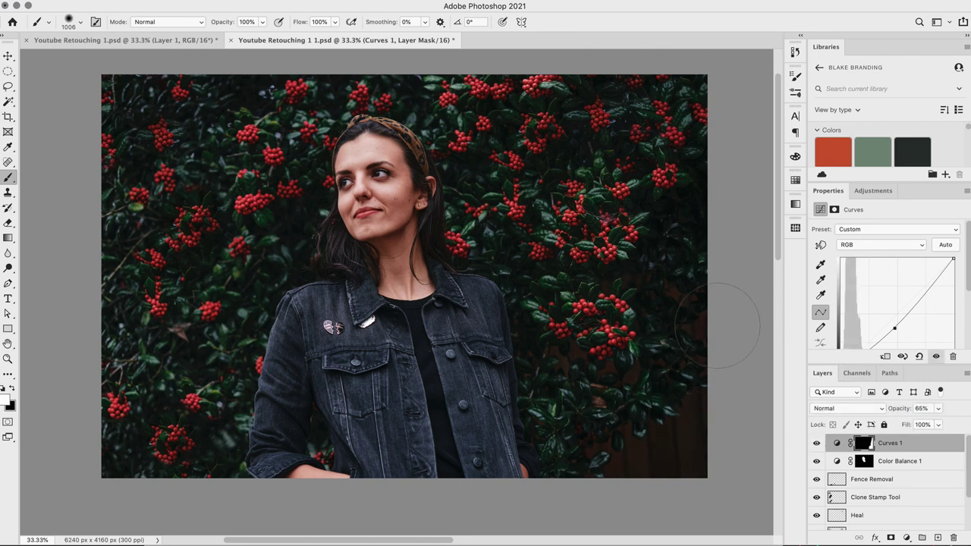
# Draw a large elliptical selection around the woman.
pyautogui.click(906, 536)
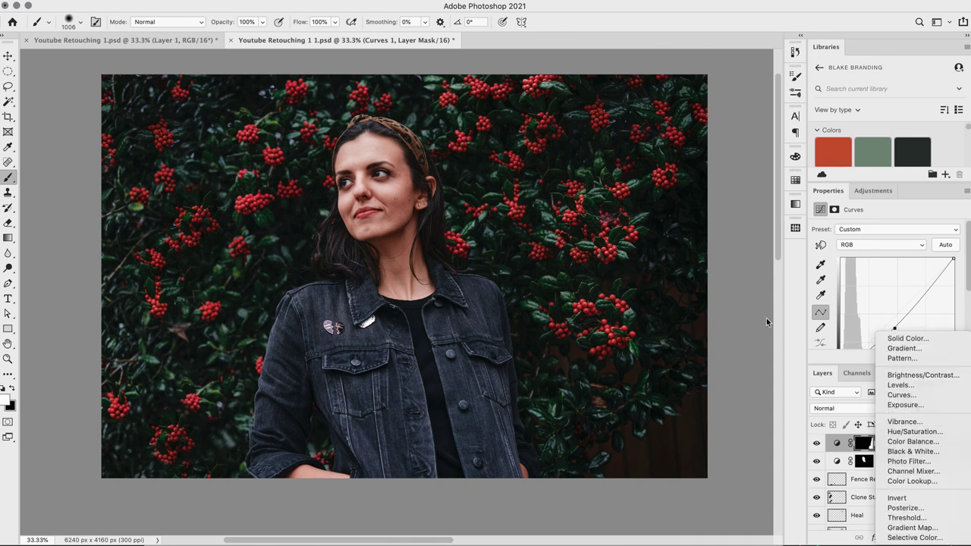
pyautogui.press('Escape')
pyautogui.press('m')
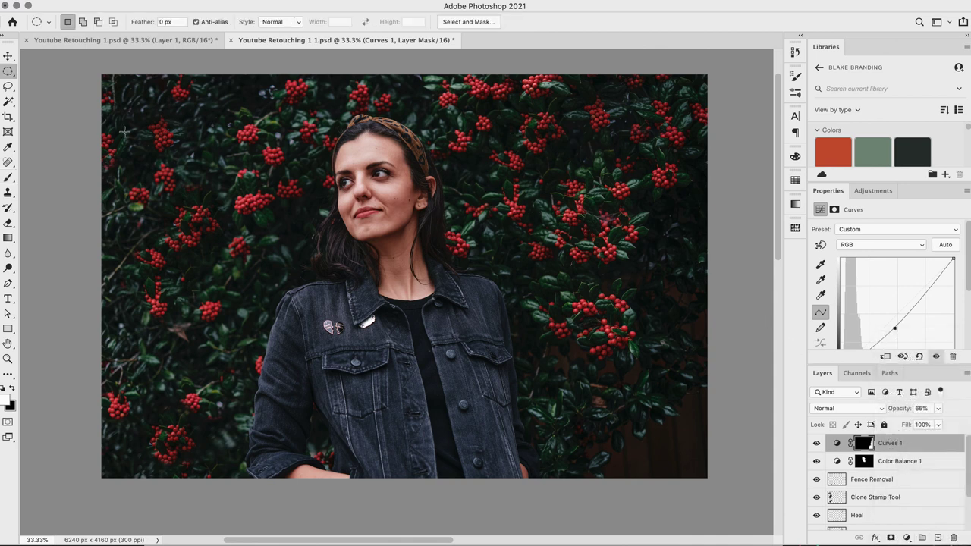
pyautogui.rightClick(9, 73)
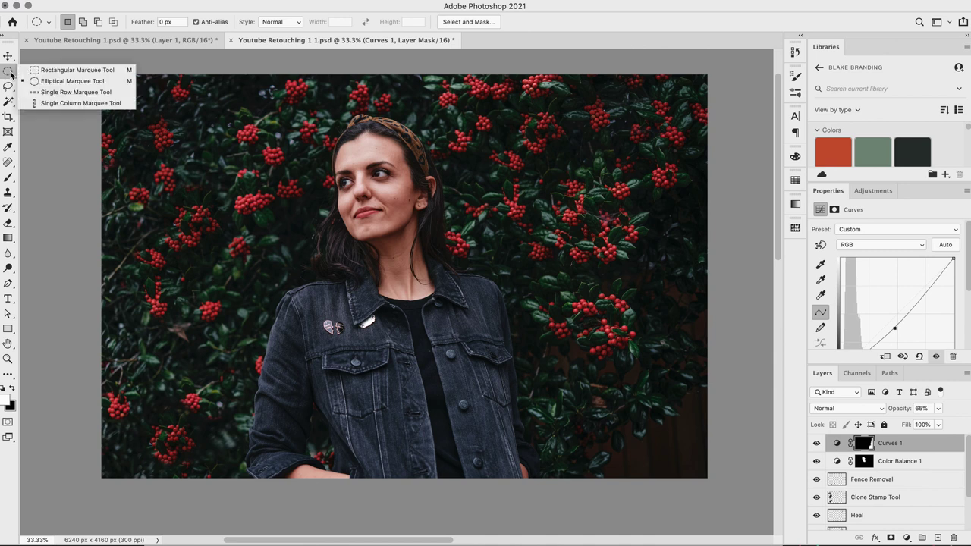
pyautogui.click(53, 81)
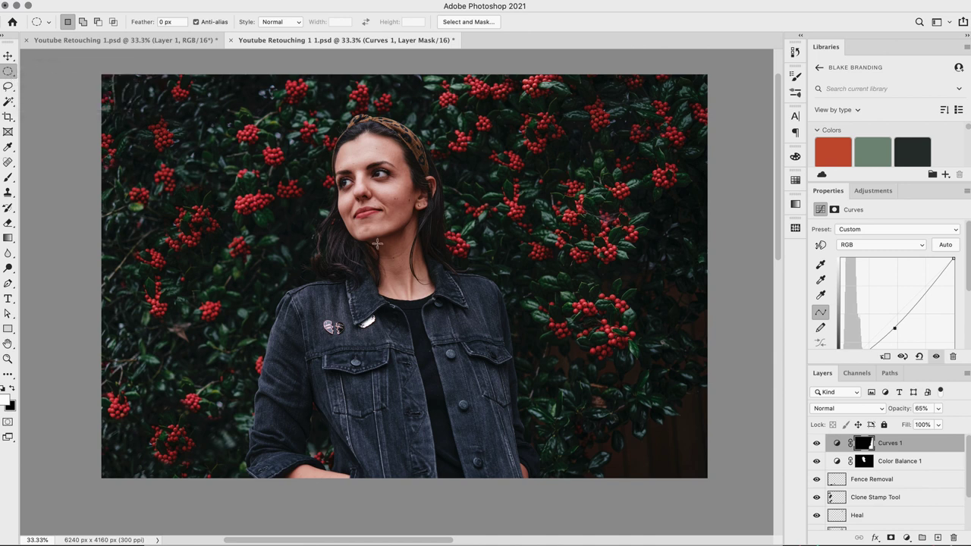
pyautogui.moveTo(377, 243); pyautogui.dragTo(576, 489)
# Add a slightly darkening Curves 2 layer and invert its mask so the edges darken.
pyautogui.click(906, 538)
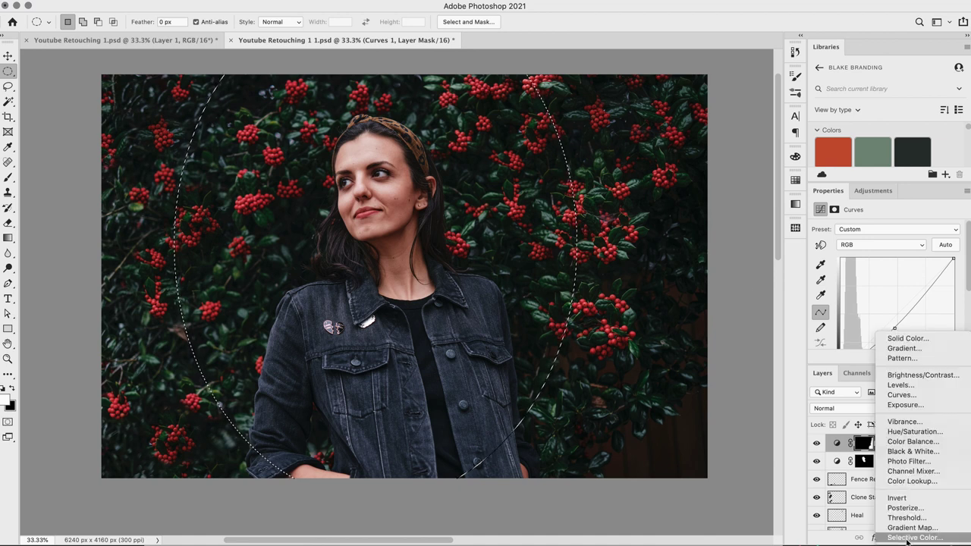
pyautogui.click(903, 395)
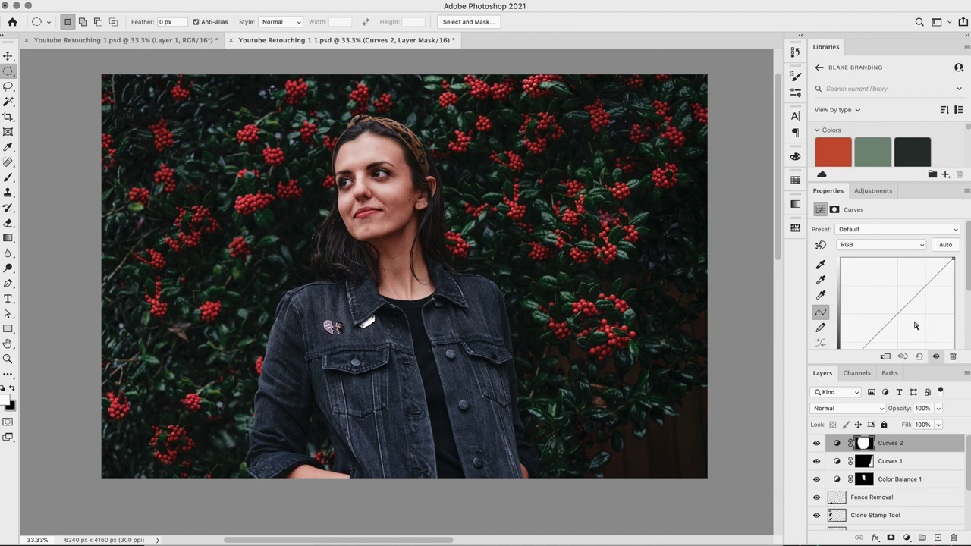
pyautogui.moveTo(891, 316); pyautogui.dragTo(892, 324)
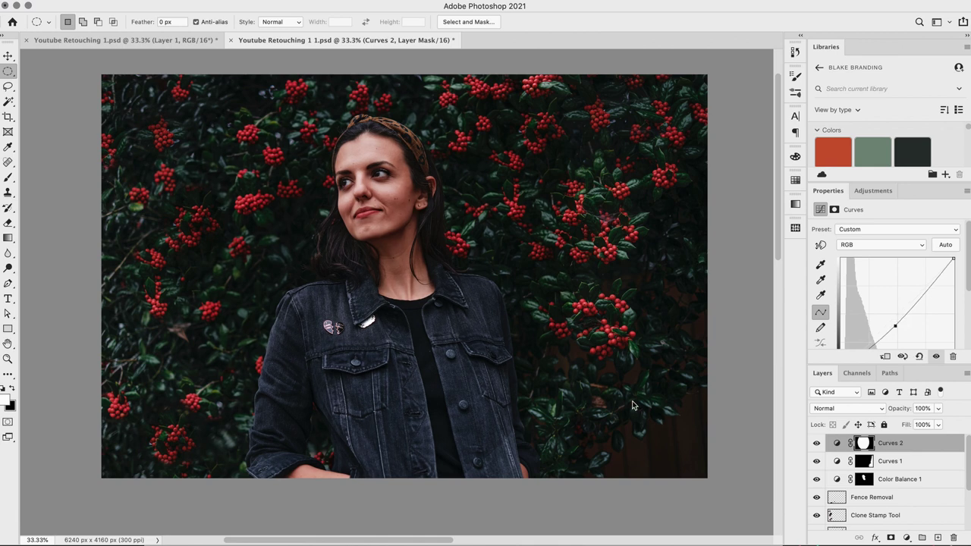
pyautogui.hotkey('ctrl', 'i')
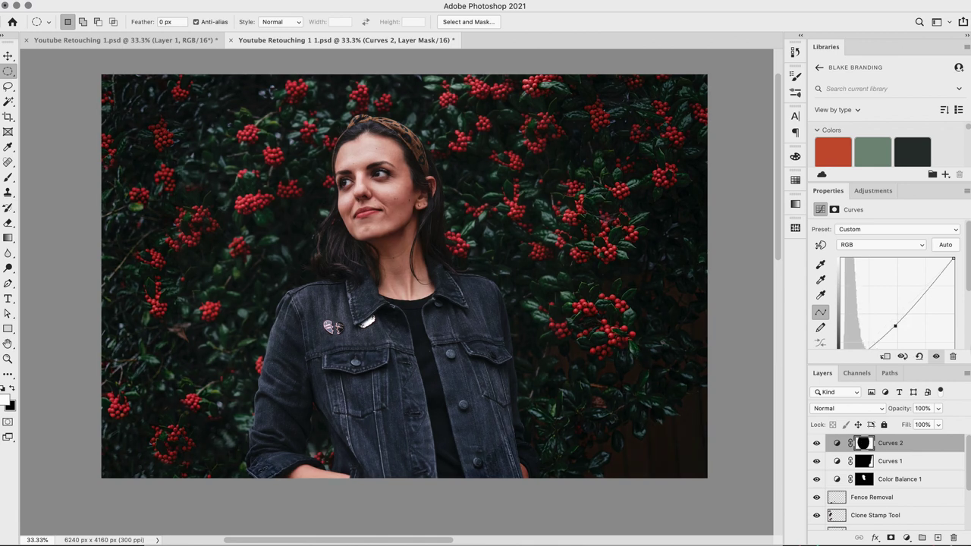
# Feather the vignette mask to 309.1 px, compare it, and lower its opacity to 53%.
pyautogui.click(863, 446)
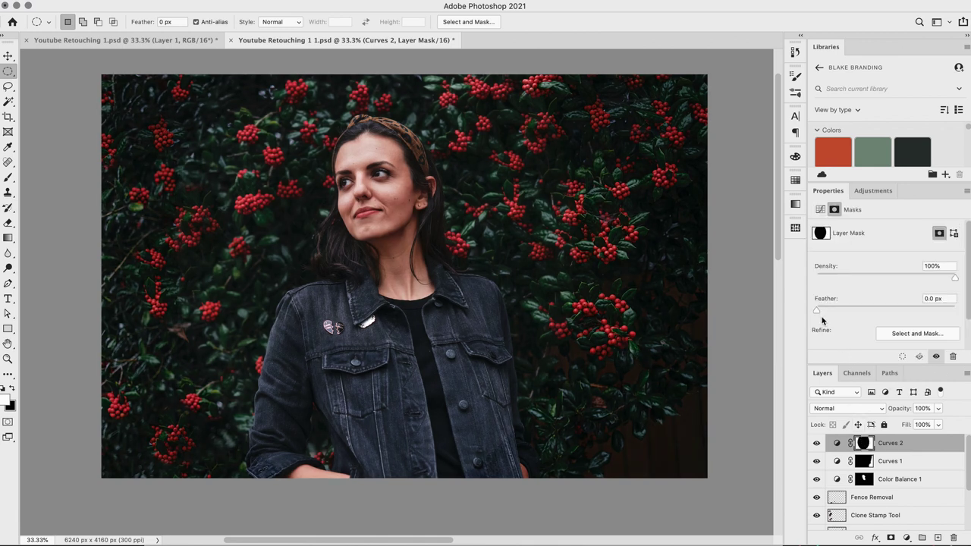
pyautogui.moveTo(820, 311); pyautogui.dragTo(934, 310)
pyautogui.click(817, 444)
pyautogui.click(817, 445)
pyautogui.click(816, 446)
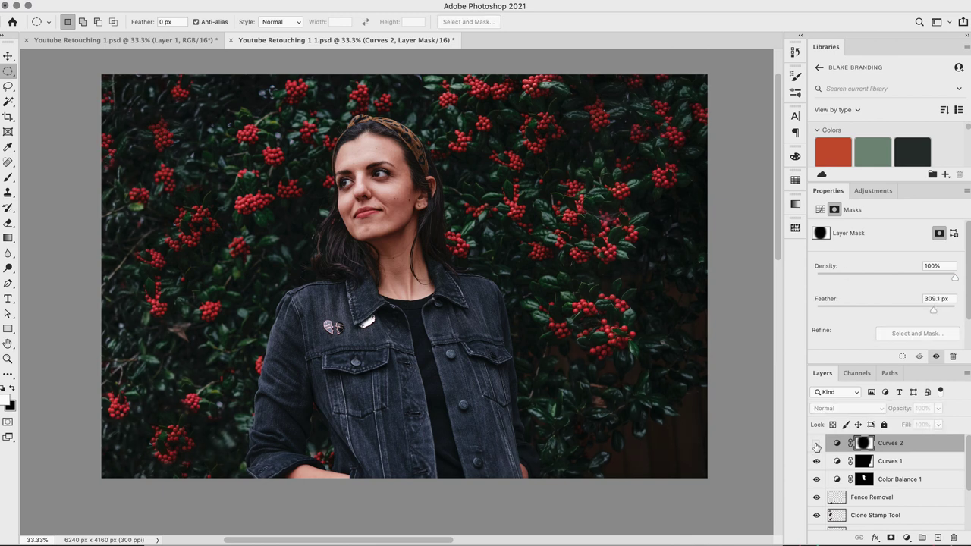
pyautogui.click(816, 443)
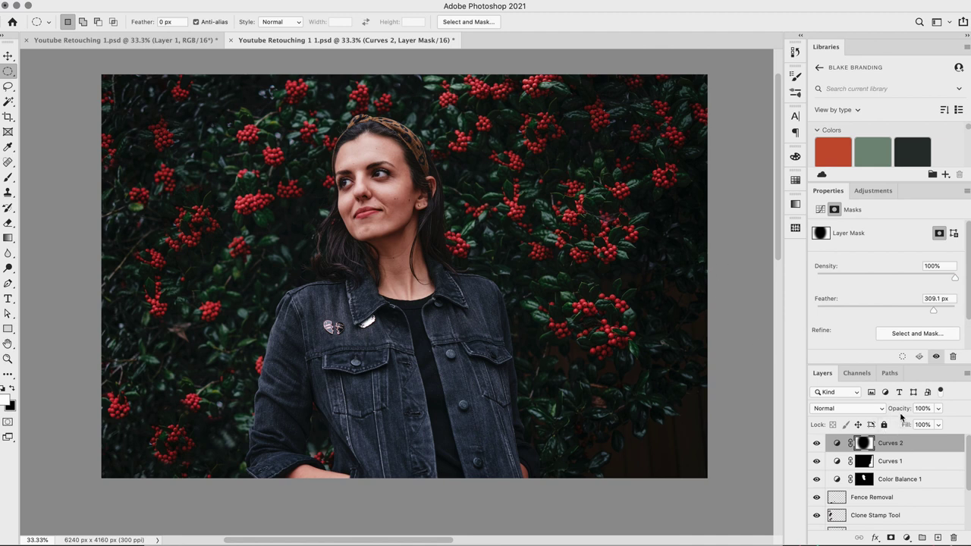
pyautogui.moveTo(905, 408); pyautogui.dragTo(869, 412)
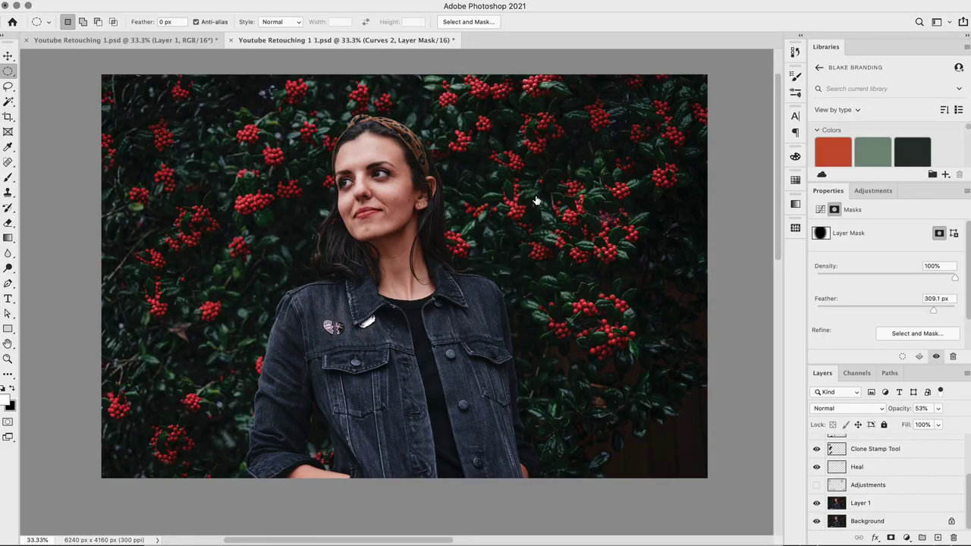
pyautogui.scroll(1, 891, 483)
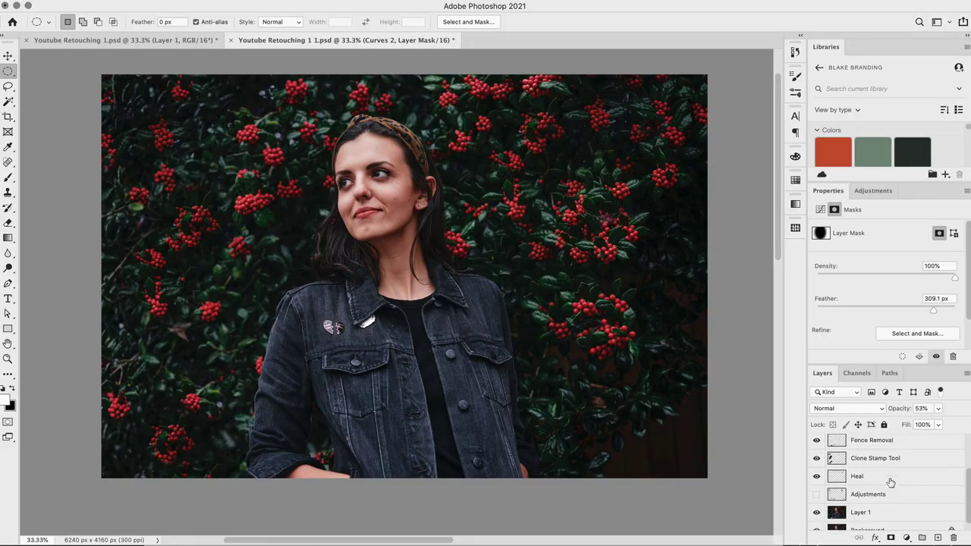
pyautogui.click(816, 458)
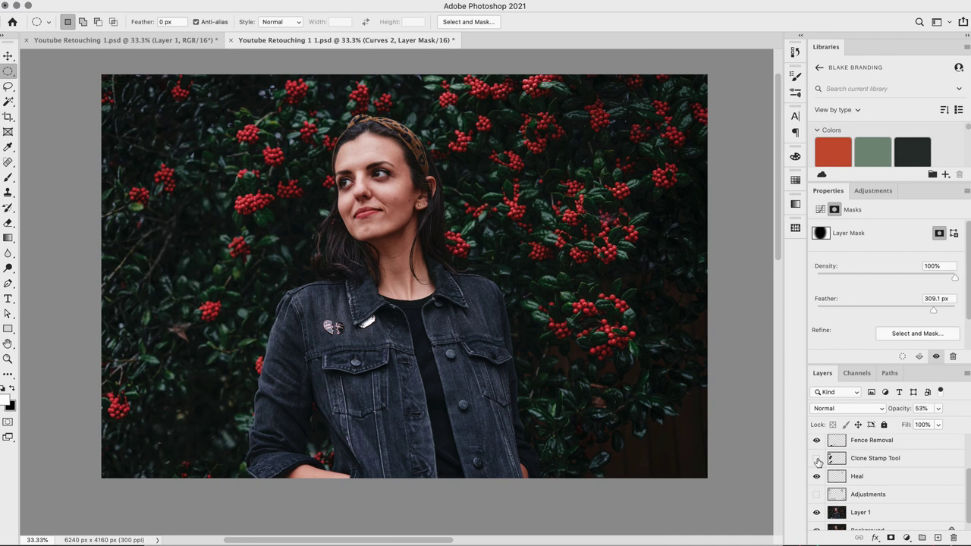
pyautogui.click(816, 460)
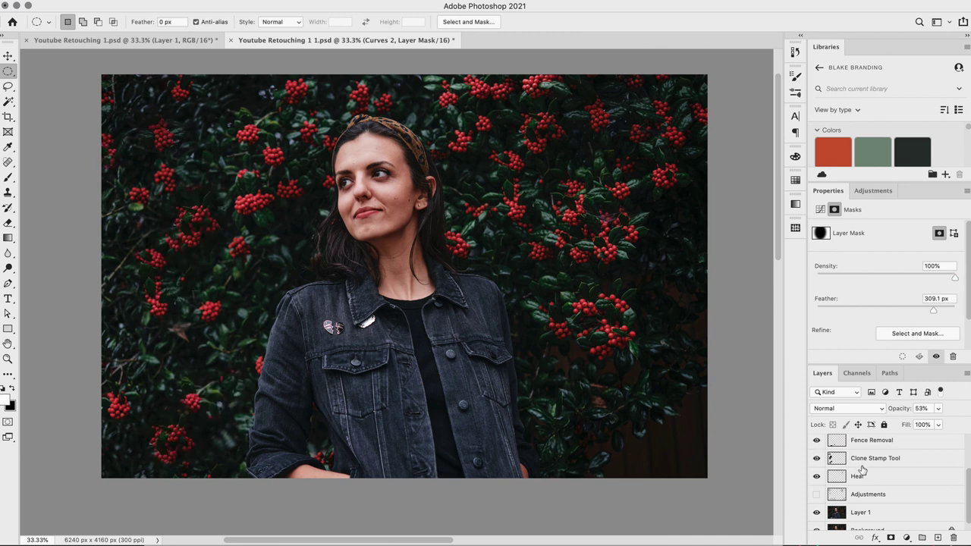
pyautogui.scroll(3, 819, 470)
pyautogui.click(816, 470)
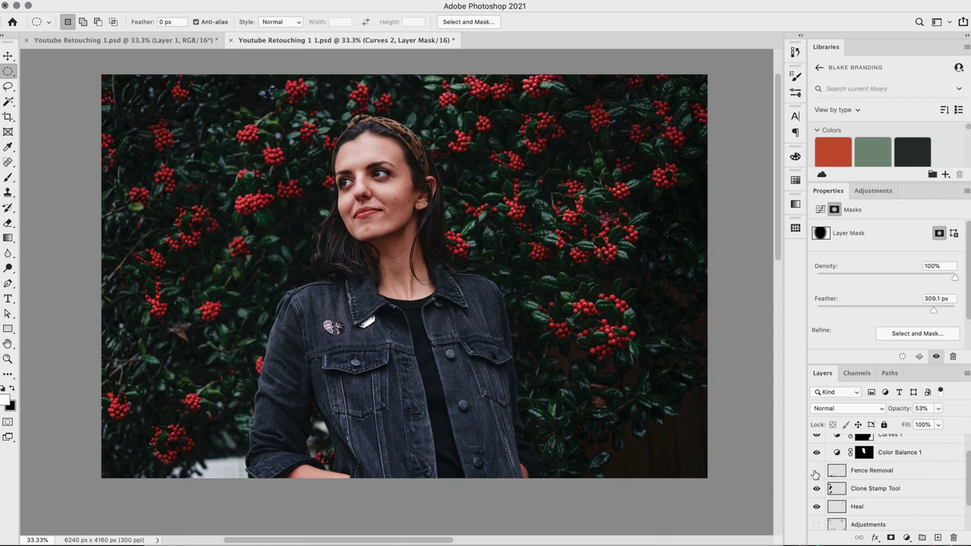
pyautogui.click(816, 471)
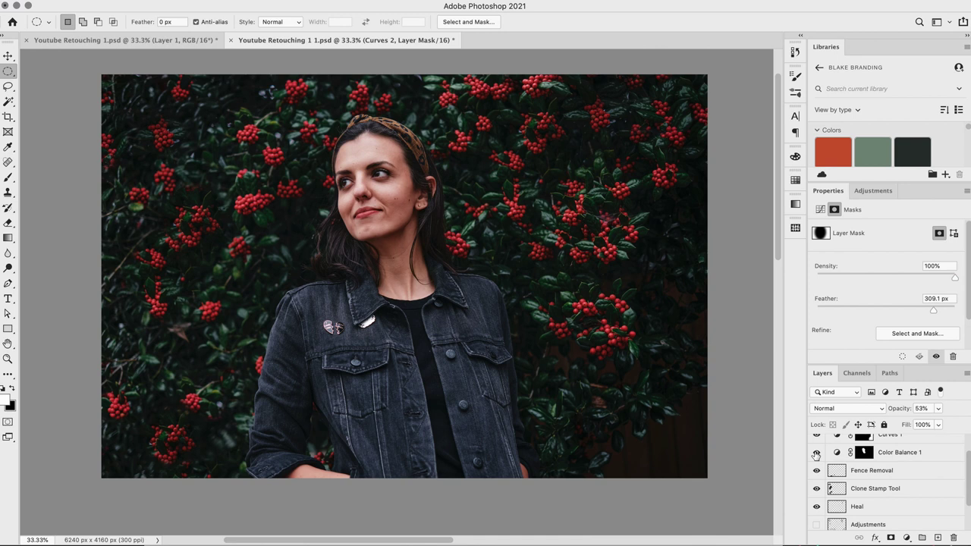
pyautogui.scroll(2, 816, 455)
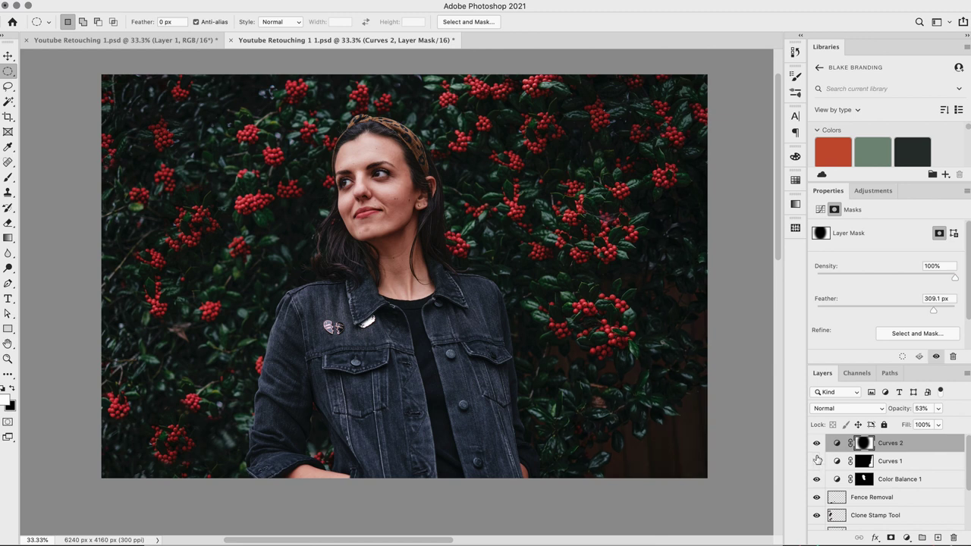
pyautogui.click(816, 443)
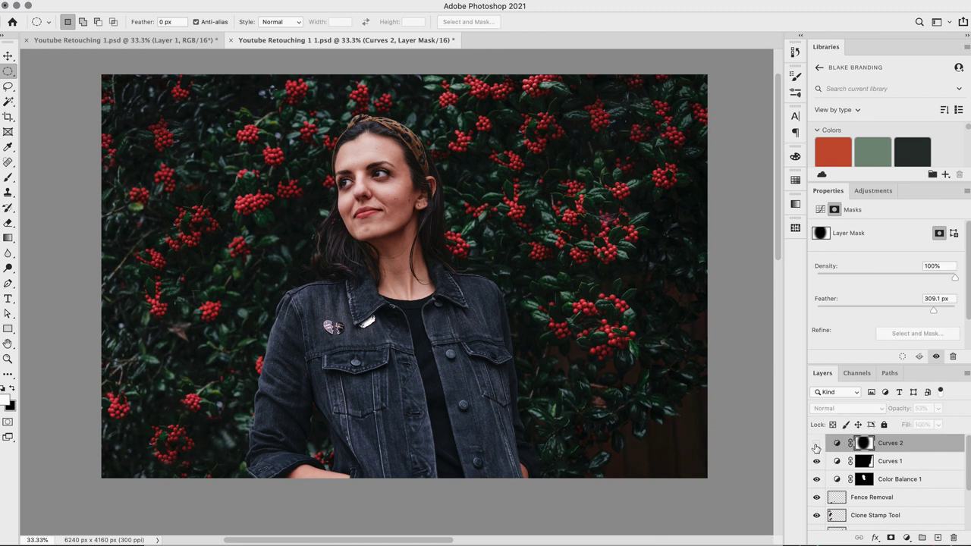
pyautogui.click(816, 445)
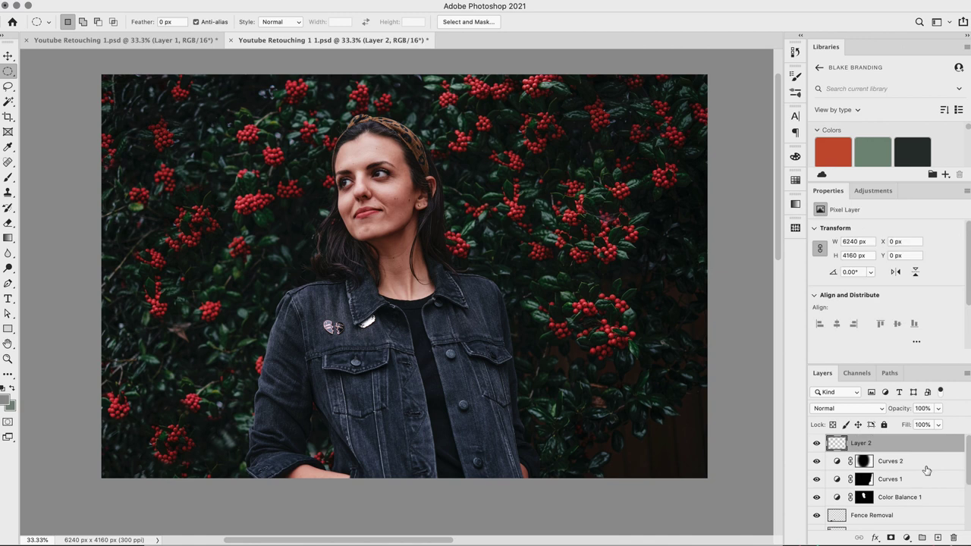
# Stamp visible layers into Layer 2, then apply neural Skin Smoothing (Blur 7, Smoothness 2) as a new layer.
pyautogui.hotkey('ctrl', 'alt', 'shift', 'e')
pyautogui.click(301, 1)
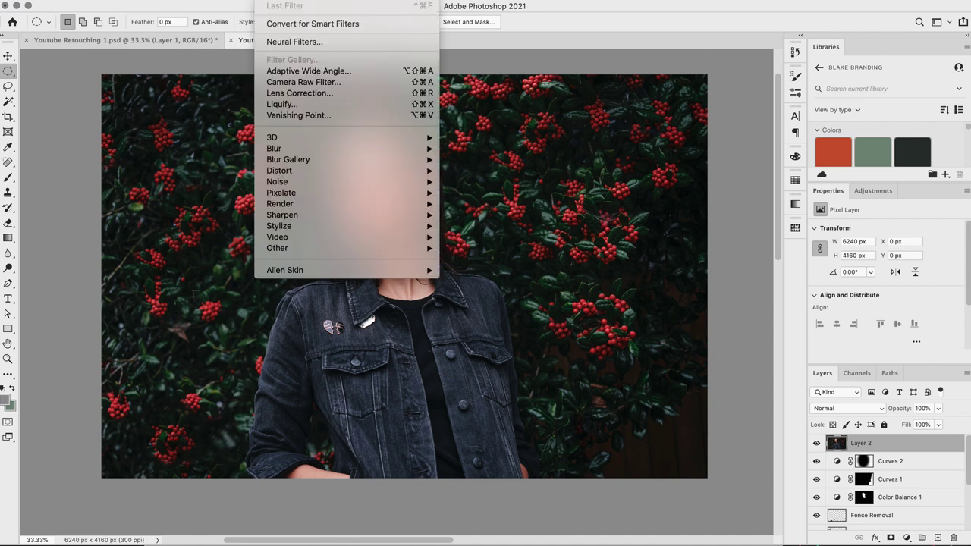
pyautogui.click(280, 44)
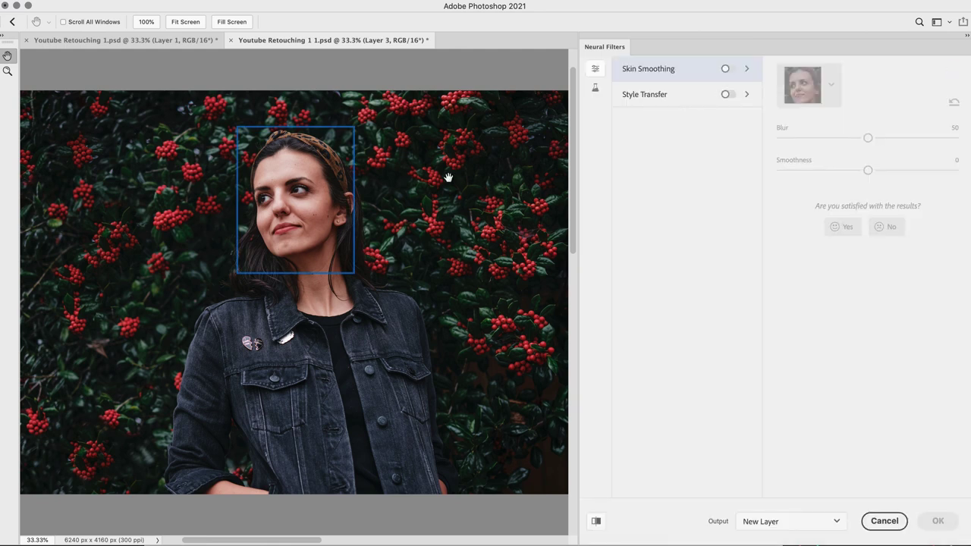
pyautogui.click(725, 70)
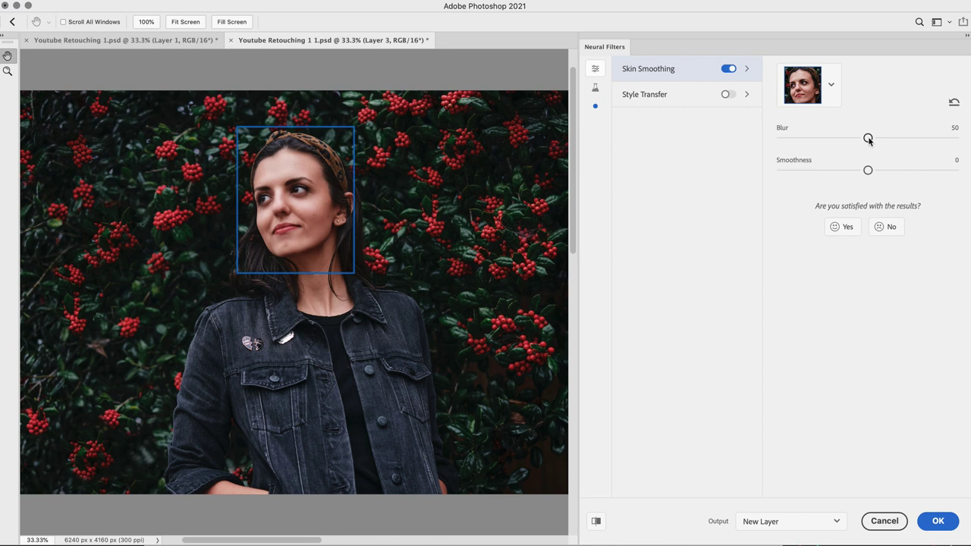
pyautogui.moveTo(869, 138); pyautogui.dragTo(790, 141)
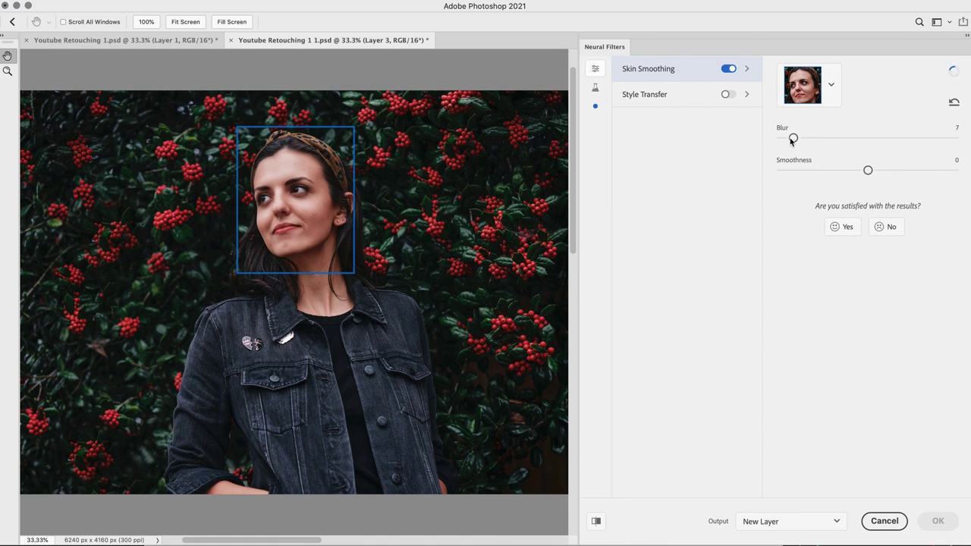
pyautogui.moveTo(867, 170); pyautogui.dragTo(872, 173)
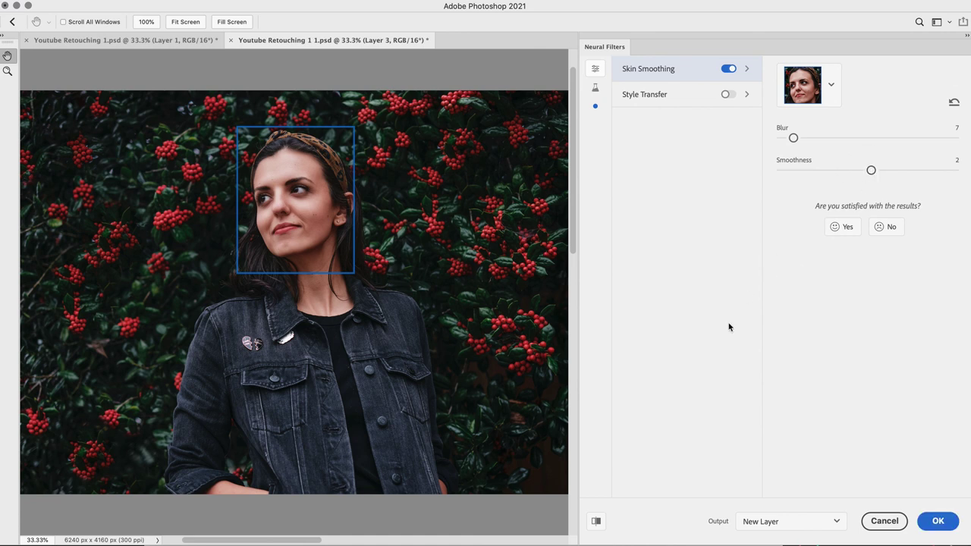
pyautogui.click(933, 523)
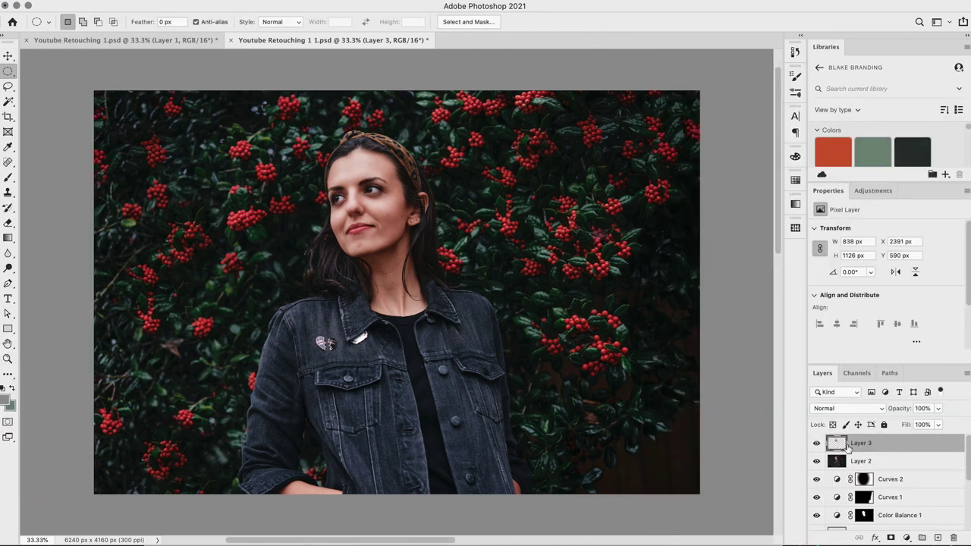
# Compare Layer 3's smoothing, lower its opacity to 75%, and save the document.
pyautogui.click(817, 444)
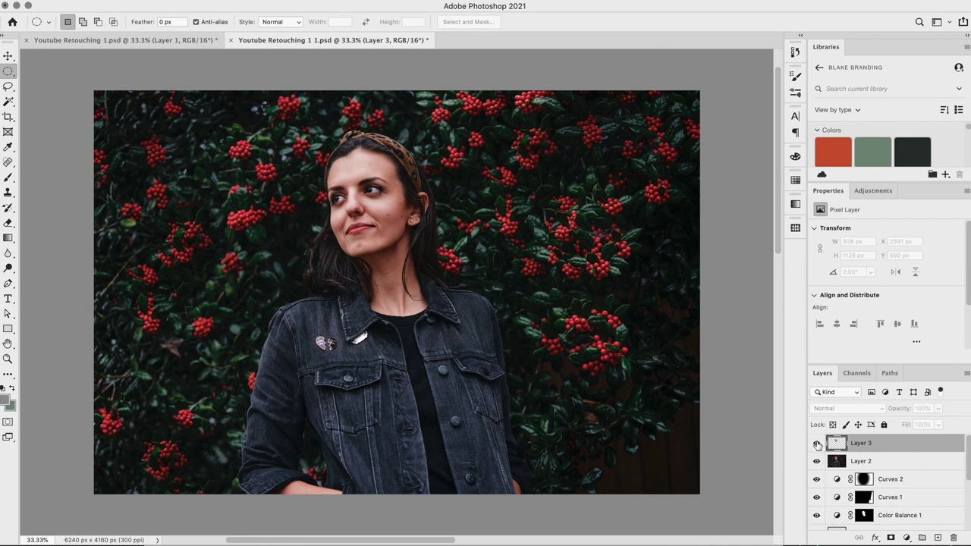
pyautogui.click(817, 444)
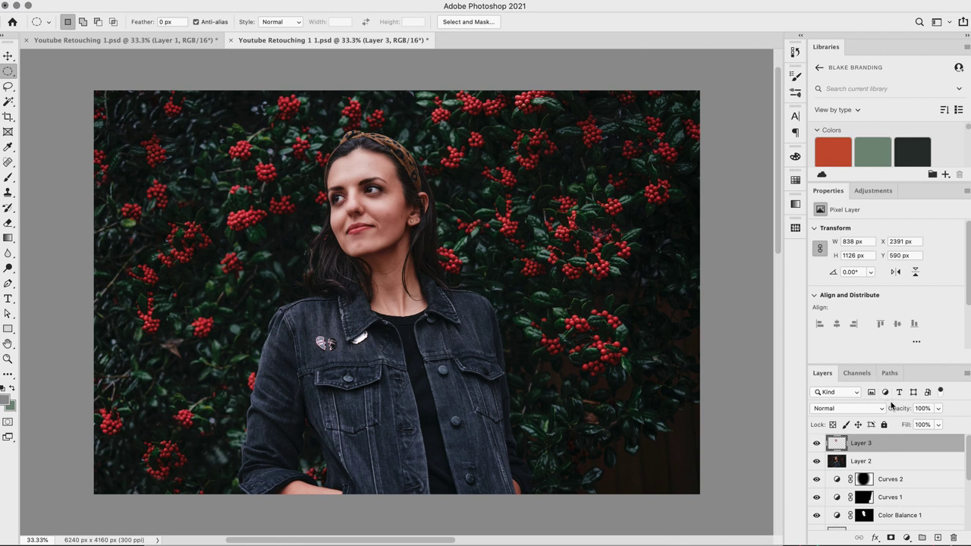
pyautogui.moveTo(902, 411); pyautogui.dragTo(890, 409)
pyautogui.click(816, 443)
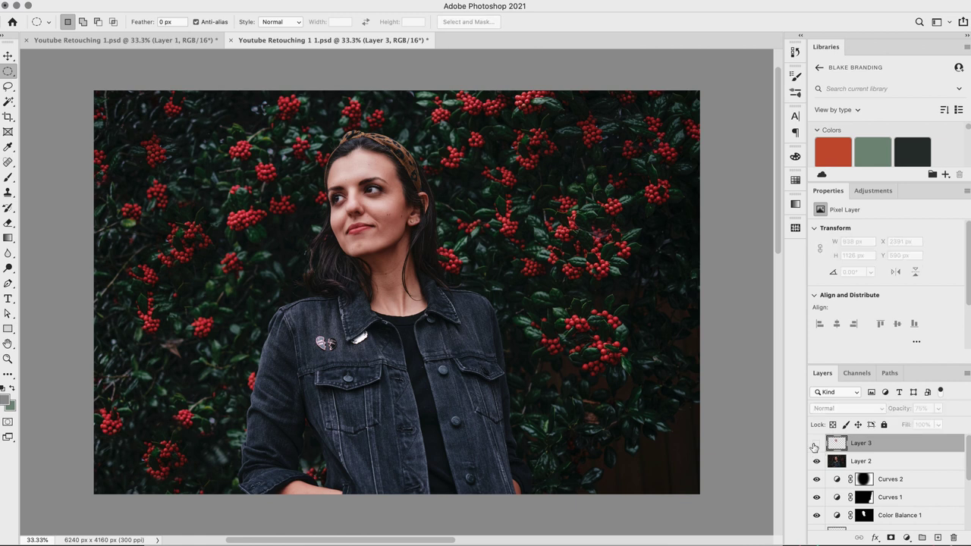
pyautogui.click(816, 443)
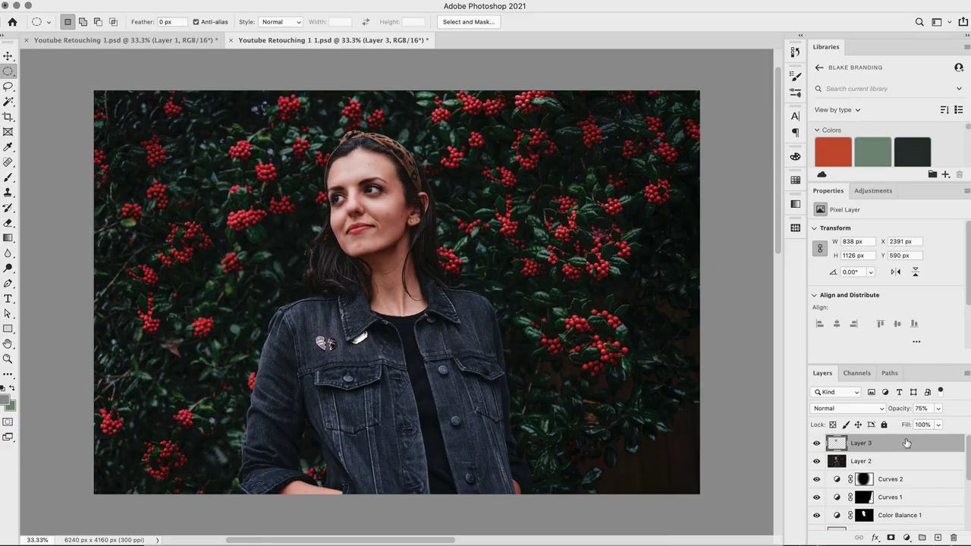
pyautogui.press('super+s')
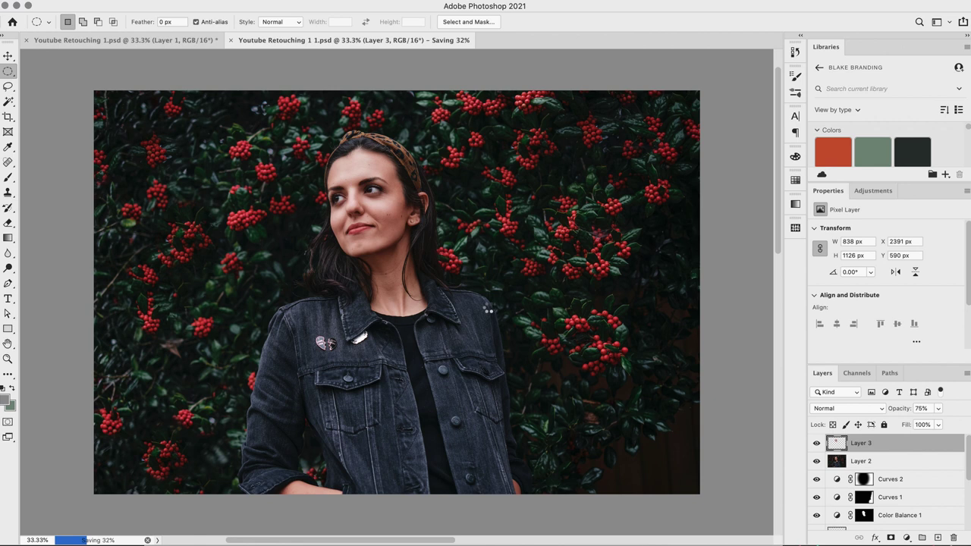
# Export a 50%-size JPEG, Youtube-Retouching-1-1.jpg, into the Engagement Output folder via Save for Web.
pyautogui.press('alt+shift+super+s')
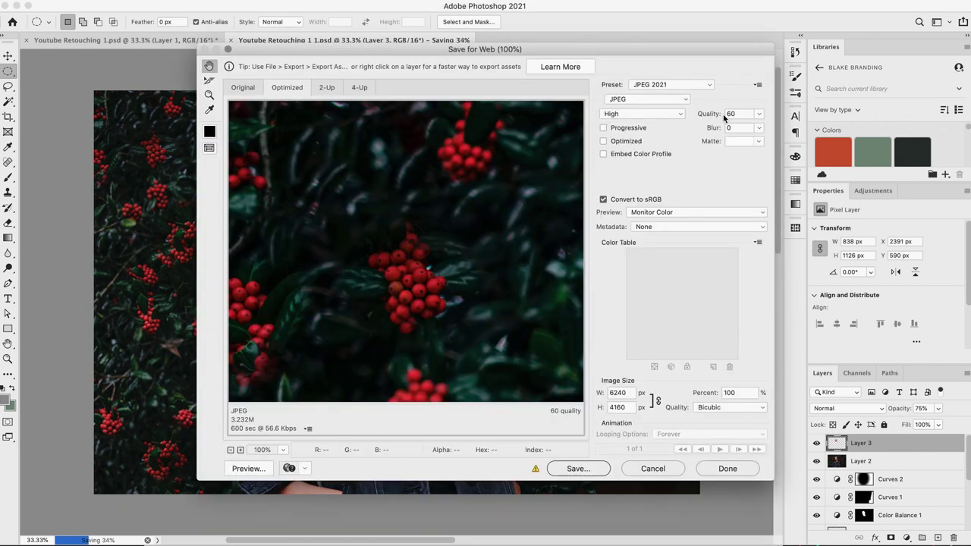
pyautogui.click(737, 392)
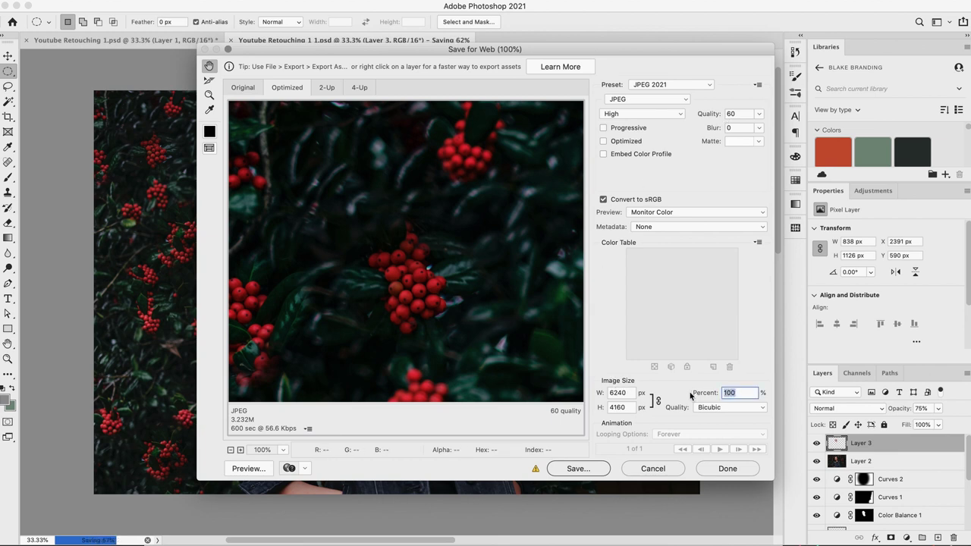
pyautogui.write('500')
pyautogui.press('BackSpace')
pyautogui.click(577, 469)
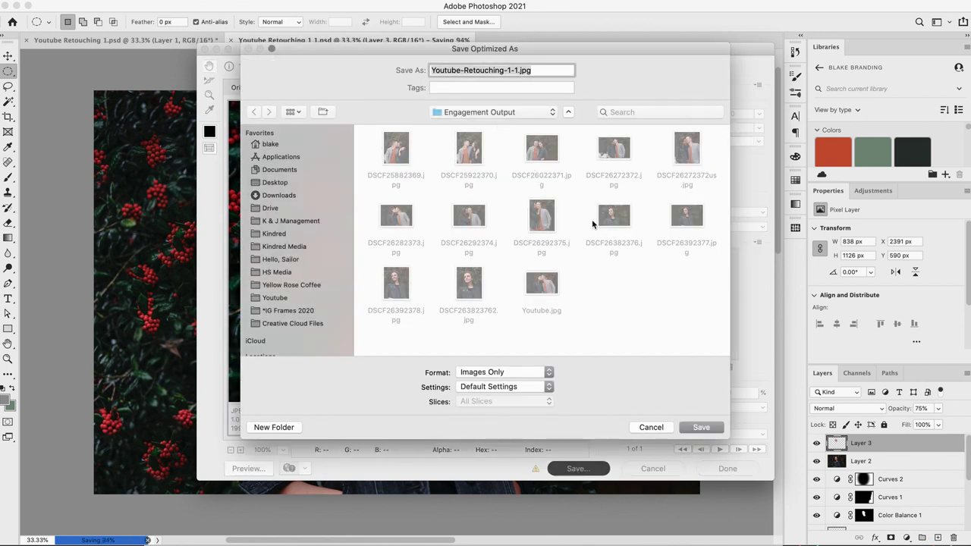
pyautogui.click(702, 427)
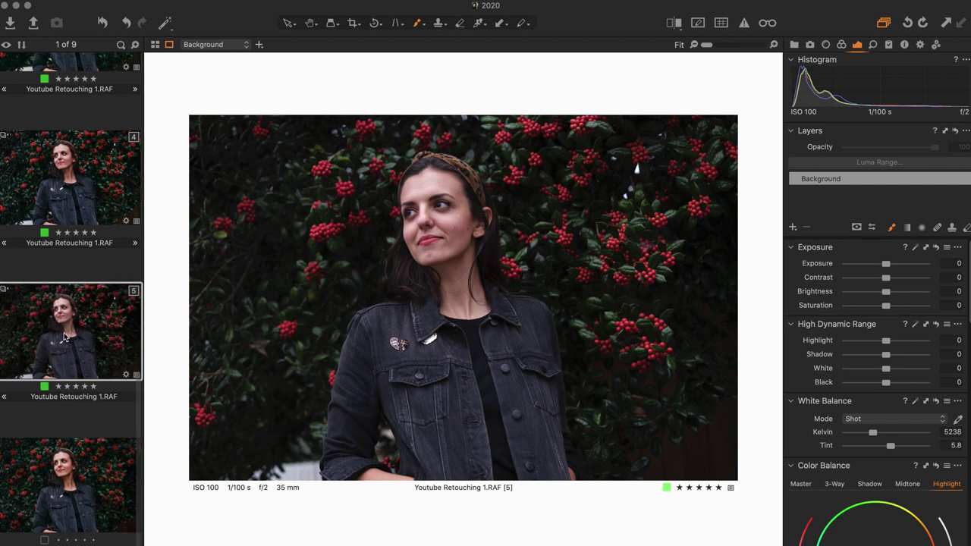
# Switch between the retouched Youtube Retouching 1 1.psd and the original RAF thumbnails to compare.
pyautogui.click(51, 457)
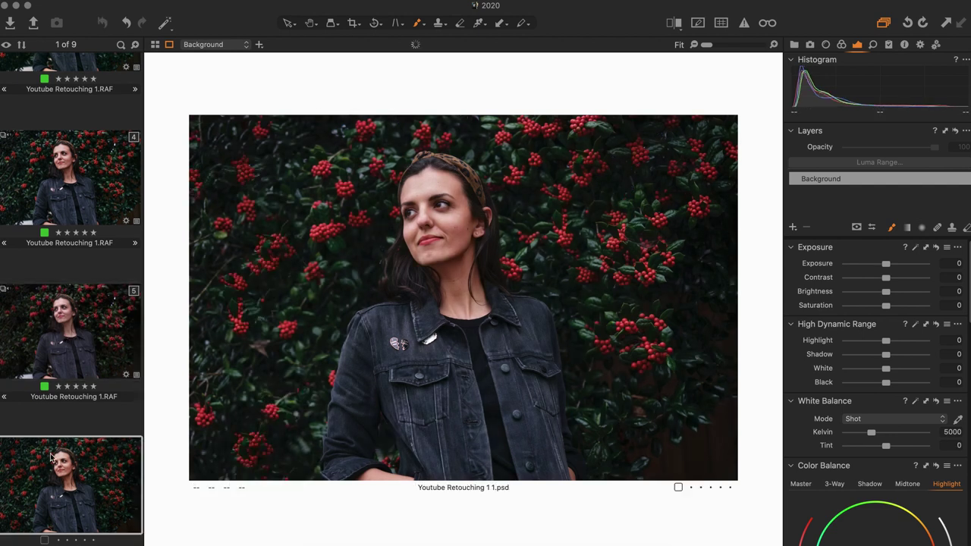
pyautogui.click(72, 340)
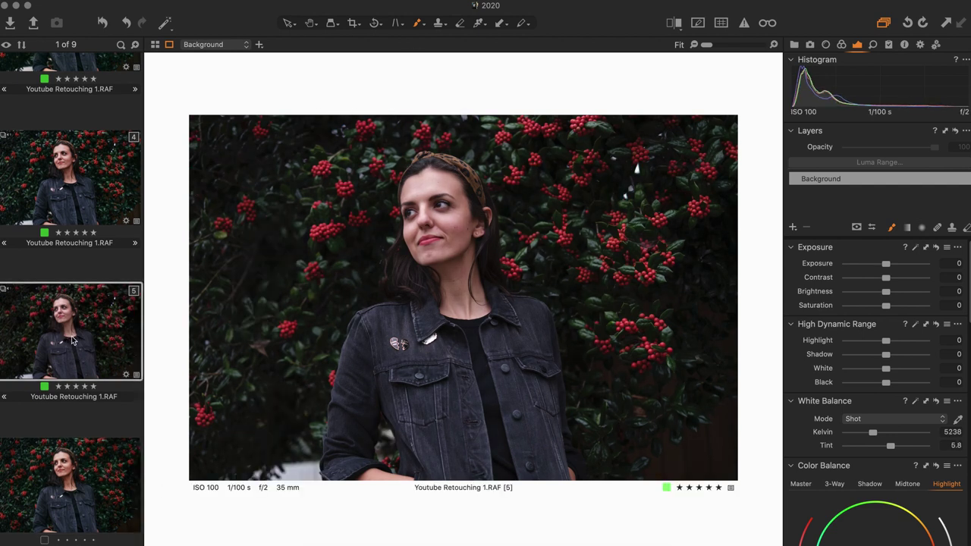